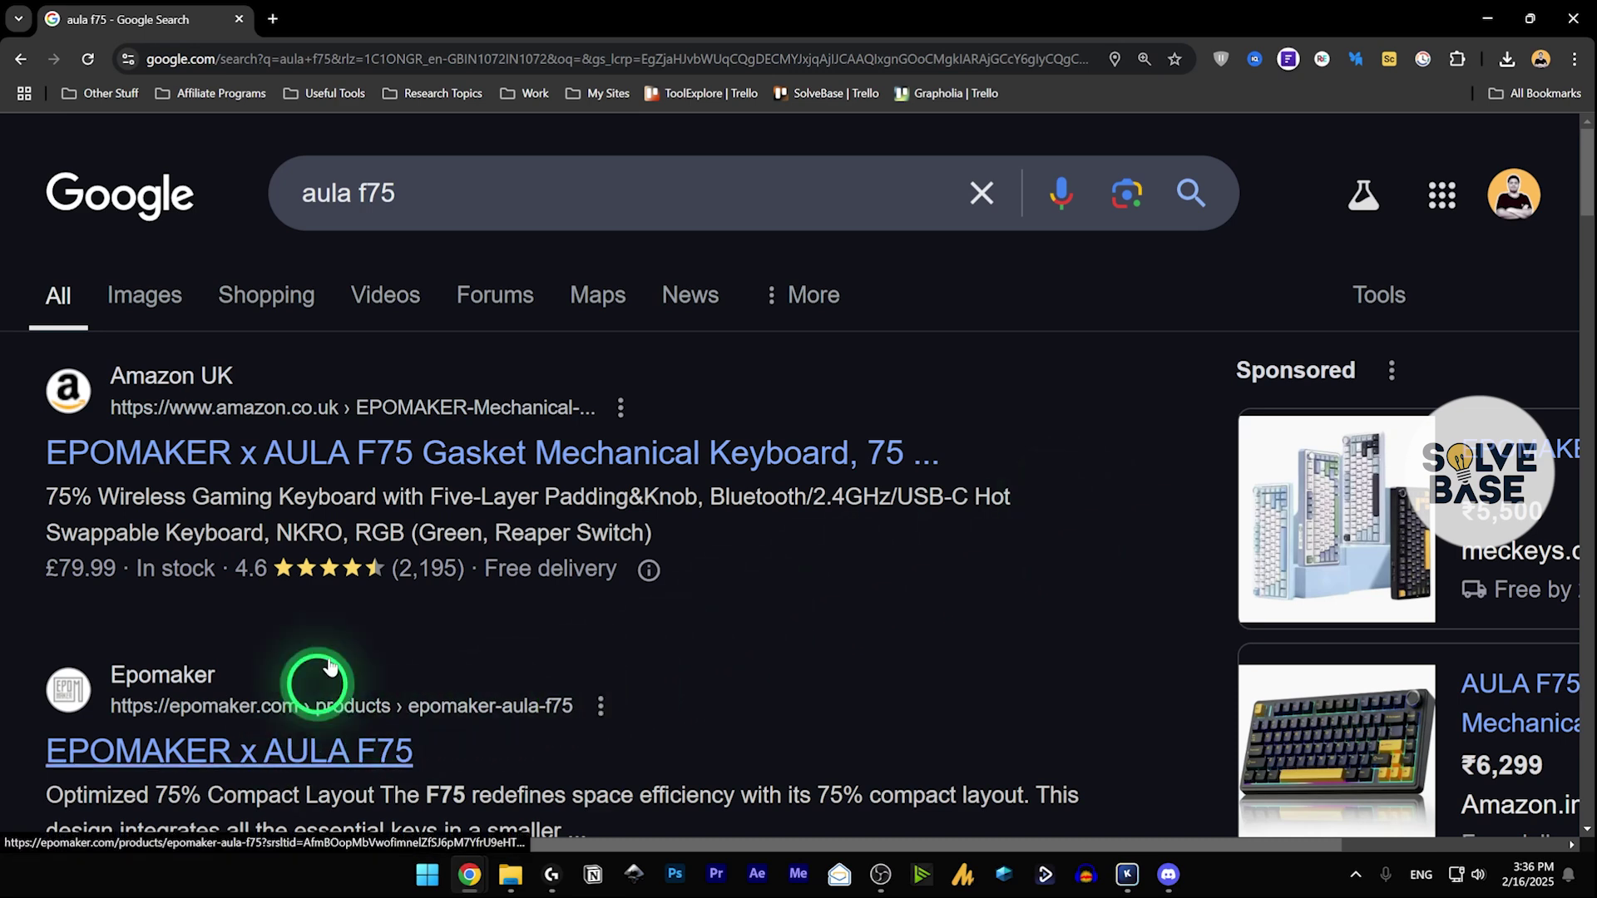
# Open the EPOMAKER x AULA F75 product page on epomaker.com from the 'aula f75' Google results
pyautogui.click(408, 200)
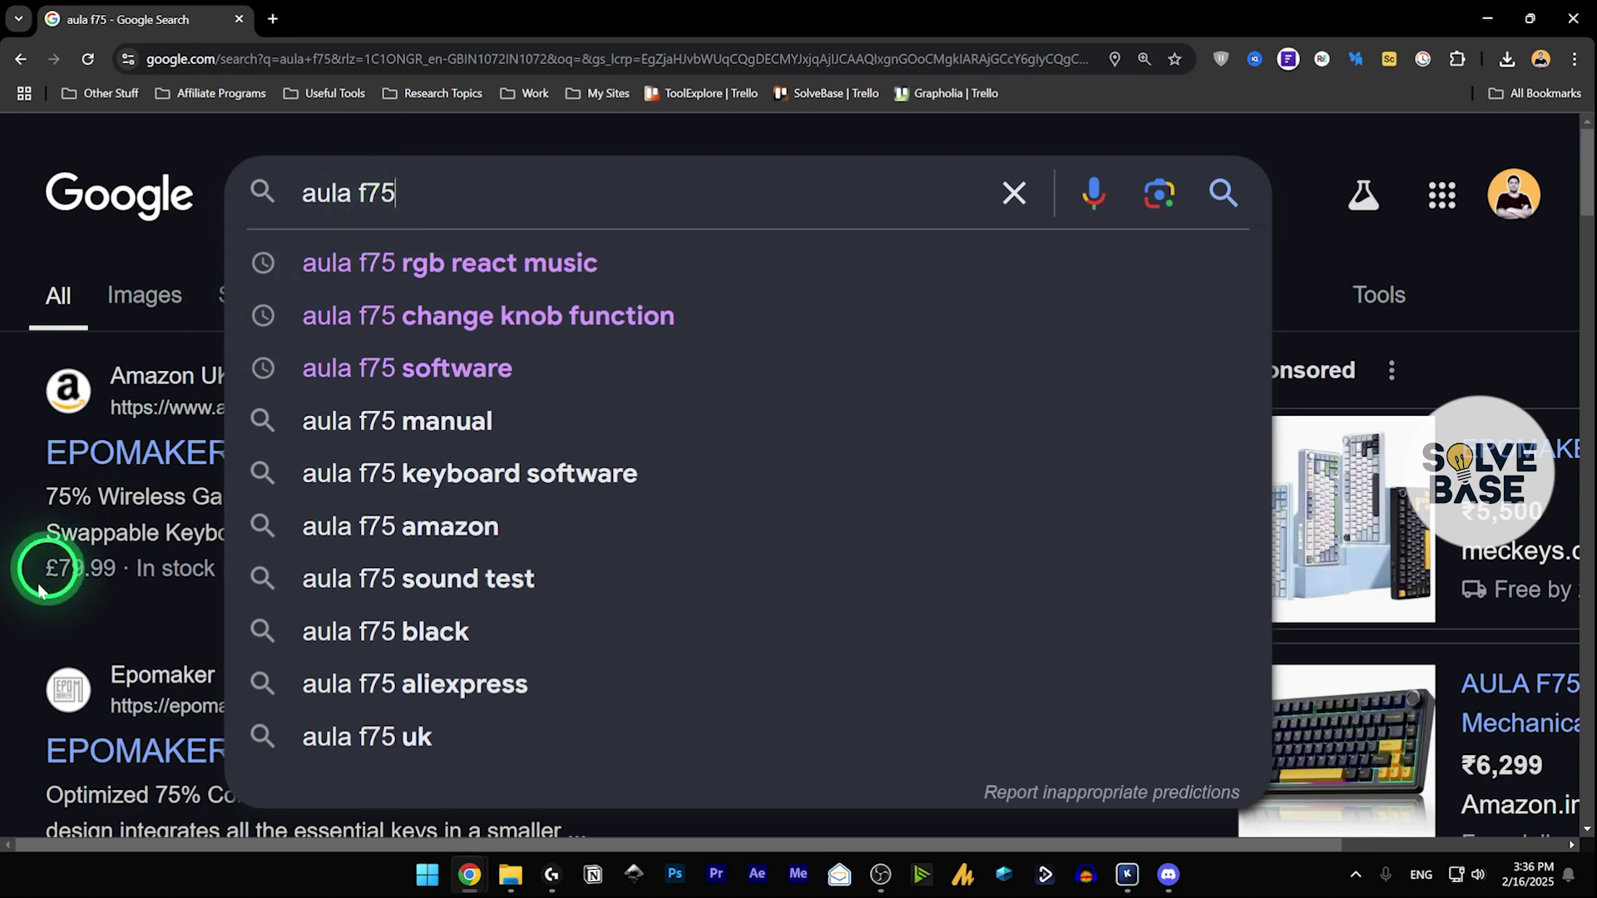
pyautogui.click(63, 628)
pyautogui.click(296, 652)
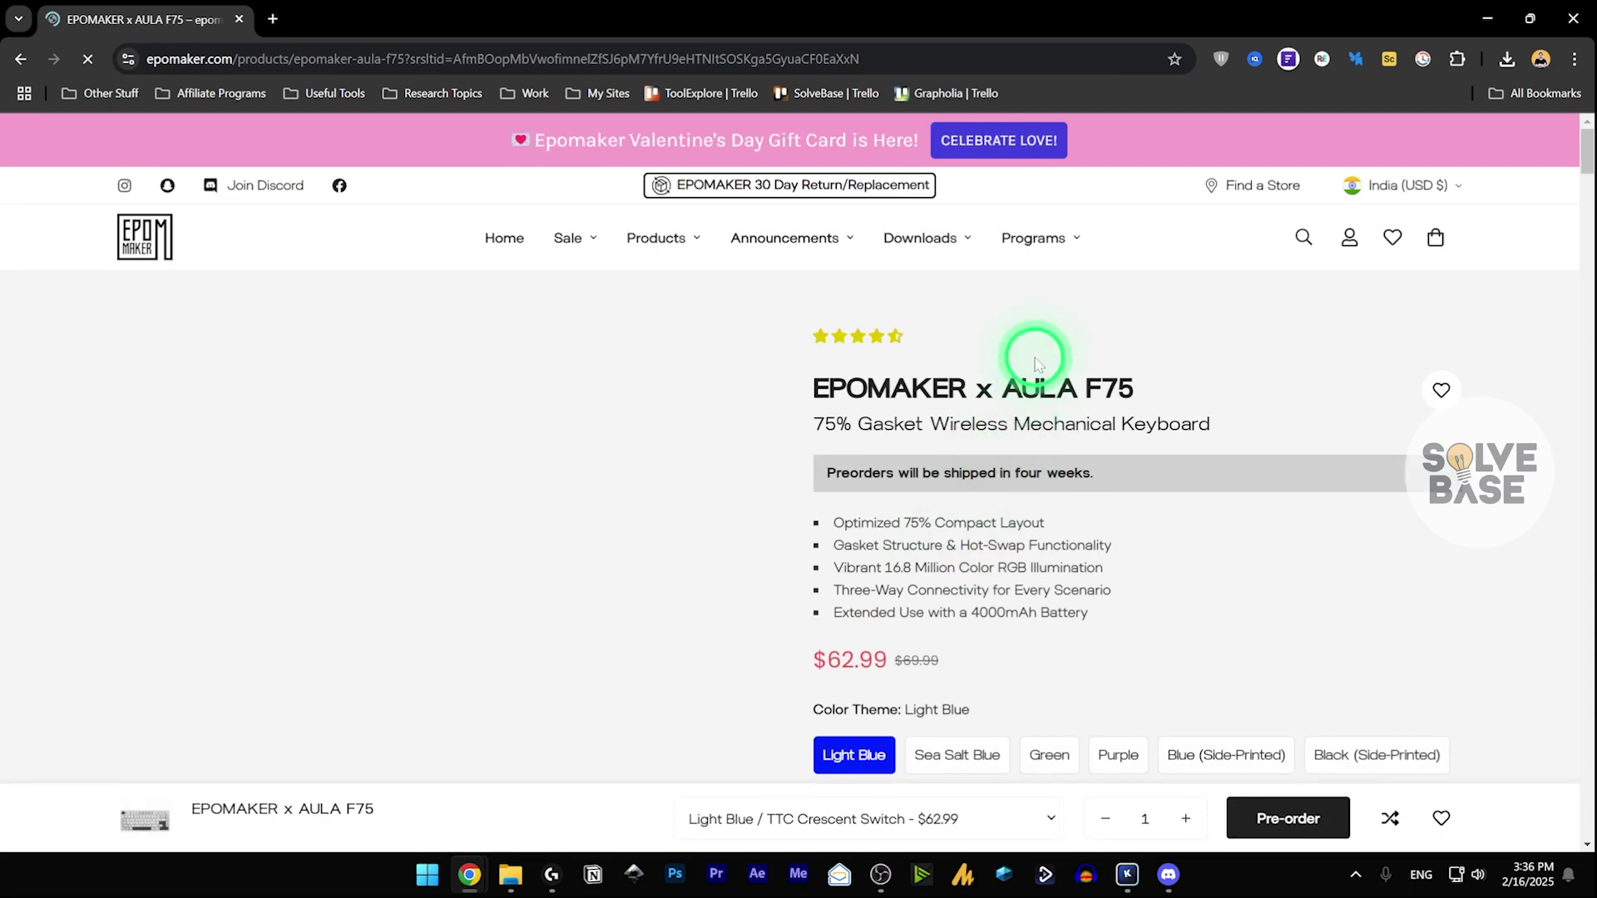
# Search Epomaker's Software downloads for 'aula f75' and download the Epomaker X AULA F75 Driver for Windows
pyautogui.moveTo(919, 235)
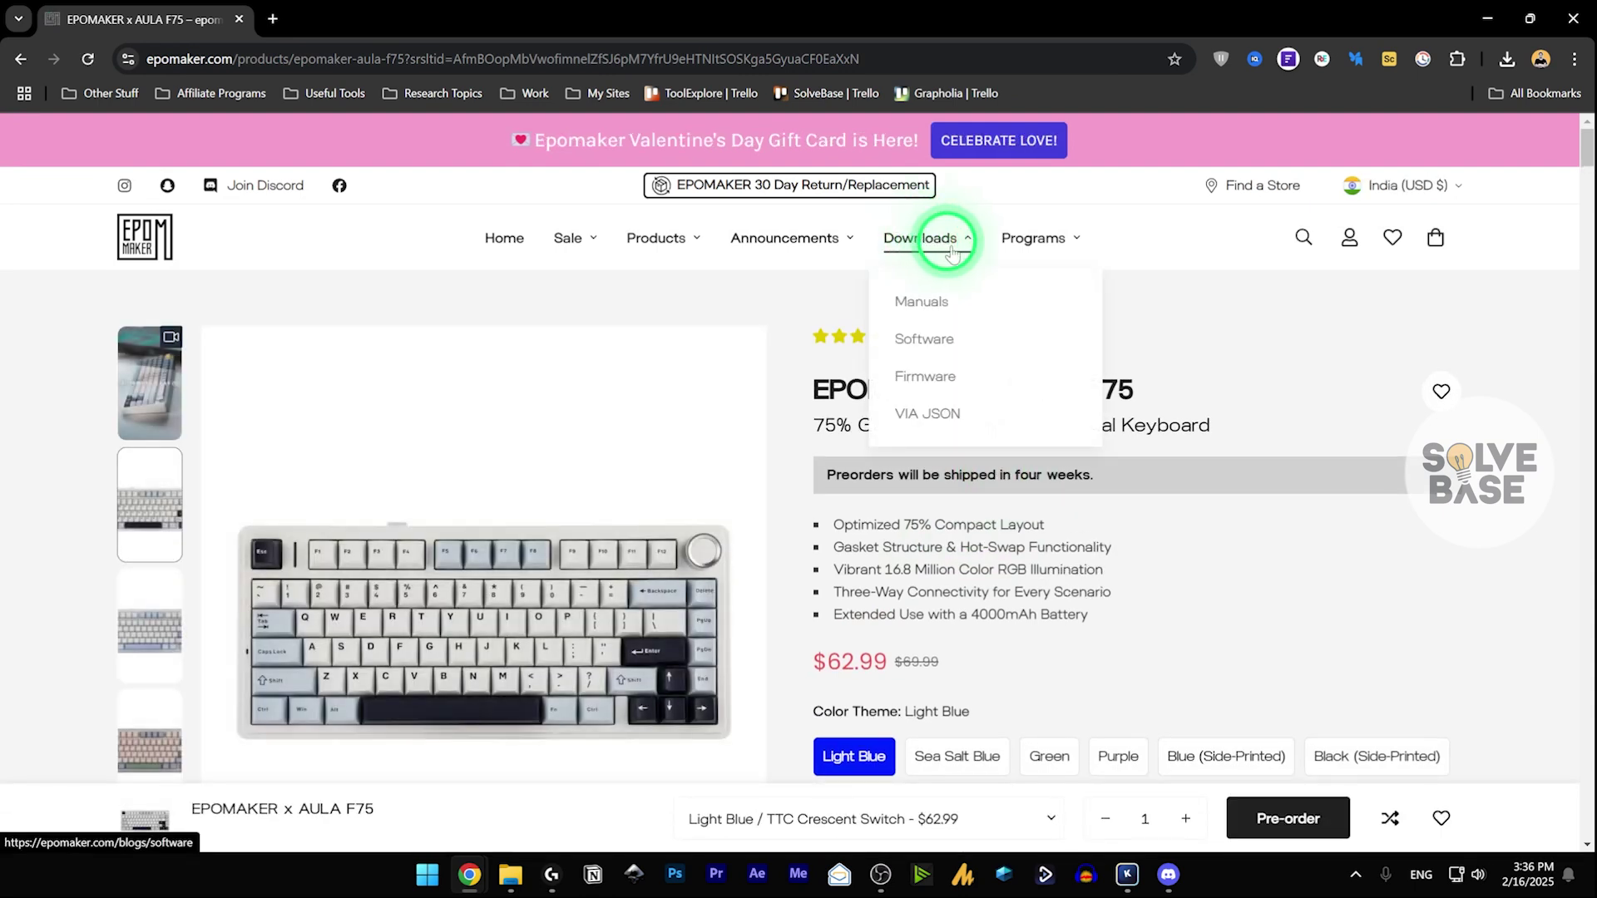
pyautogui.click(929, 349)
pyautogui.click(862, 447)
pyautogui.write('aula ')
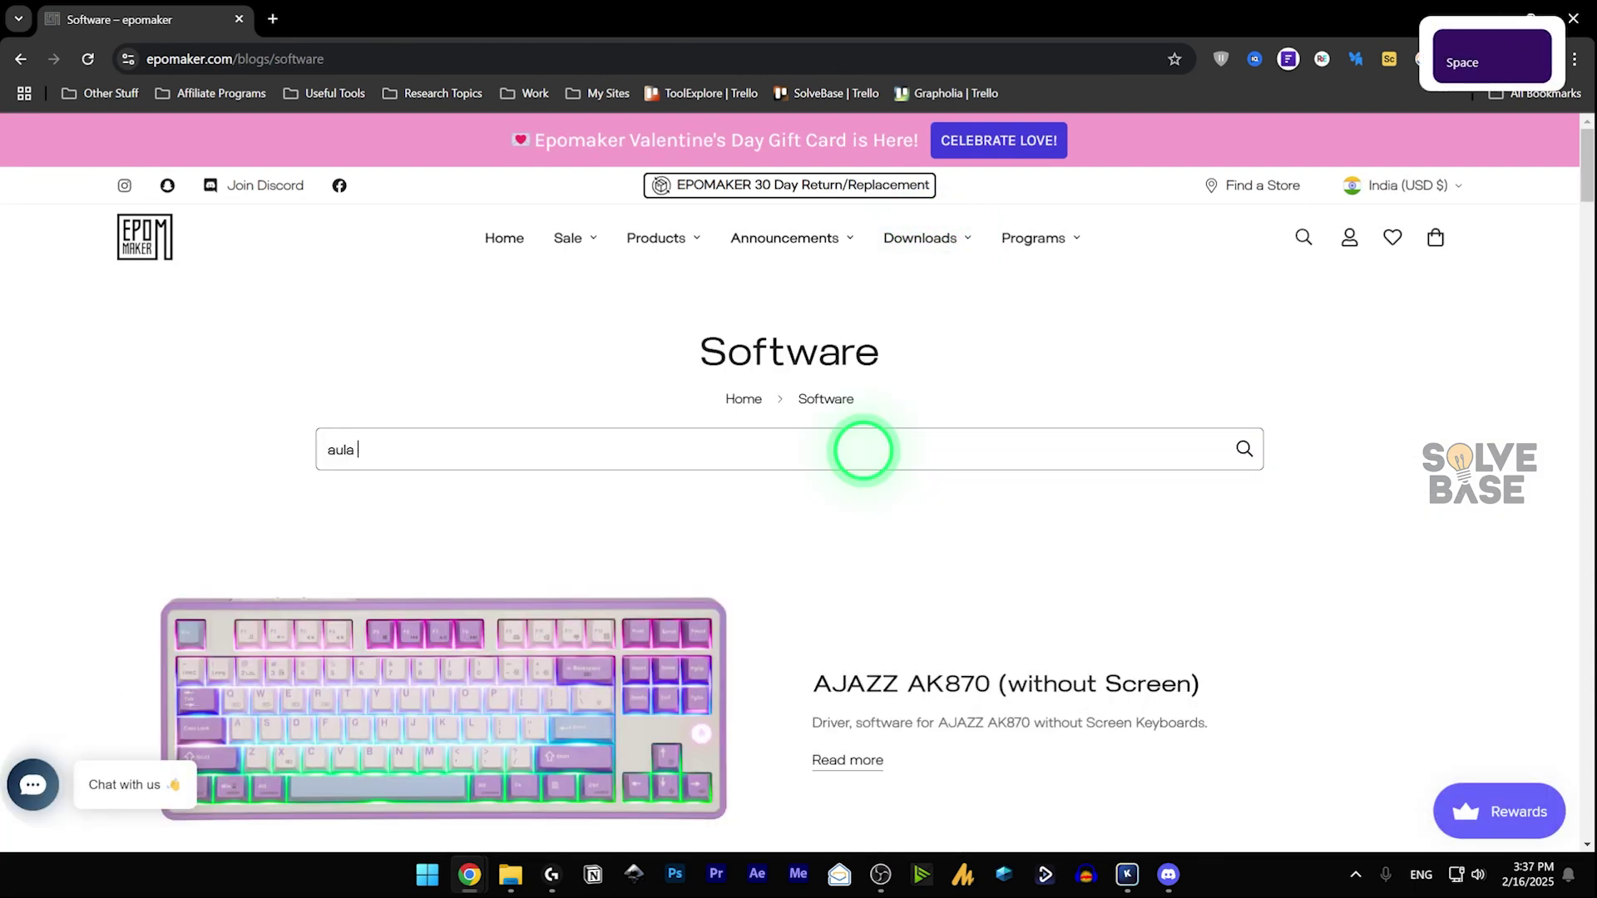
pyautogui.write('f65')
pyautogui.press('BackSpace')
pyautogui.press('BackSpace')
pyautogui.write('75')
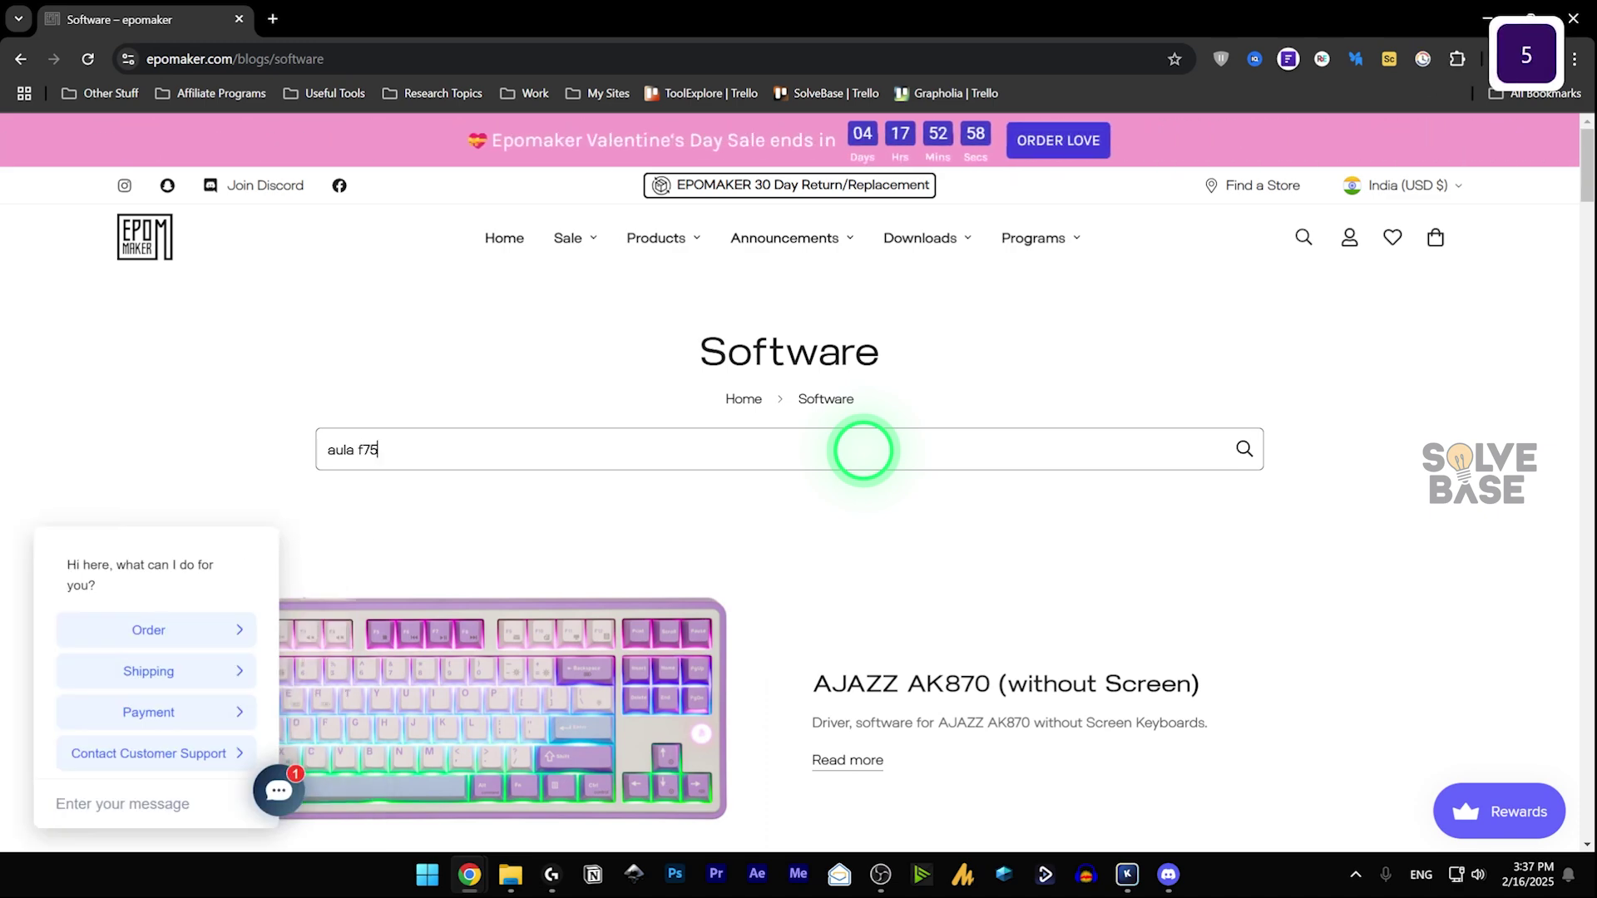
pyautogui.press('Return')
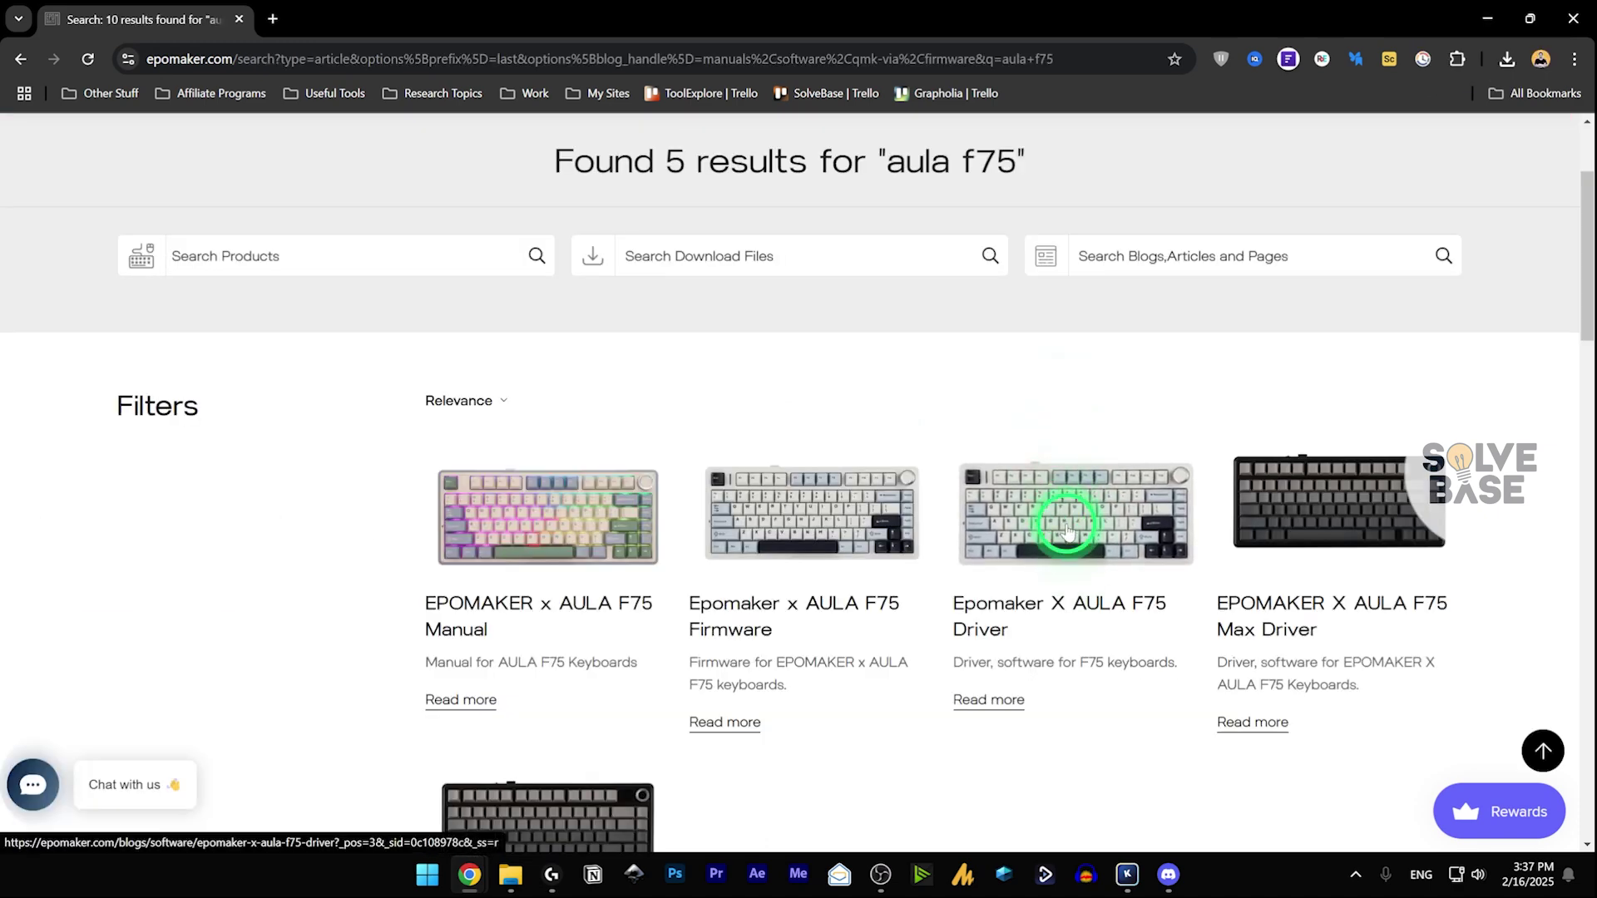
pyautogui.click(1078, 555)
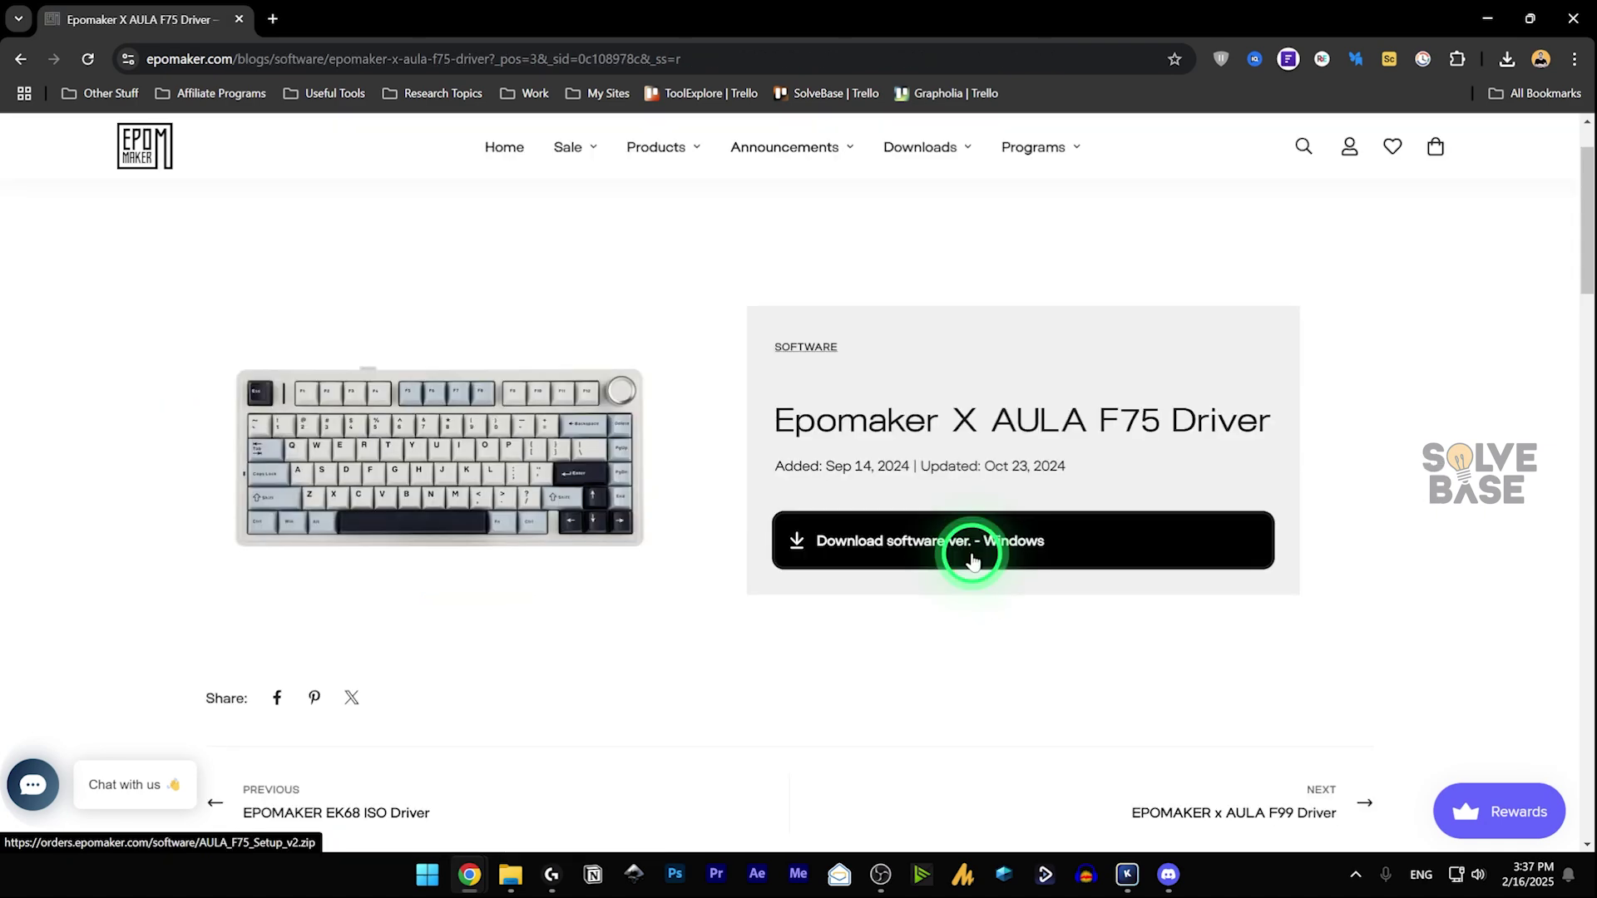
pyautogui.click(973, 555)
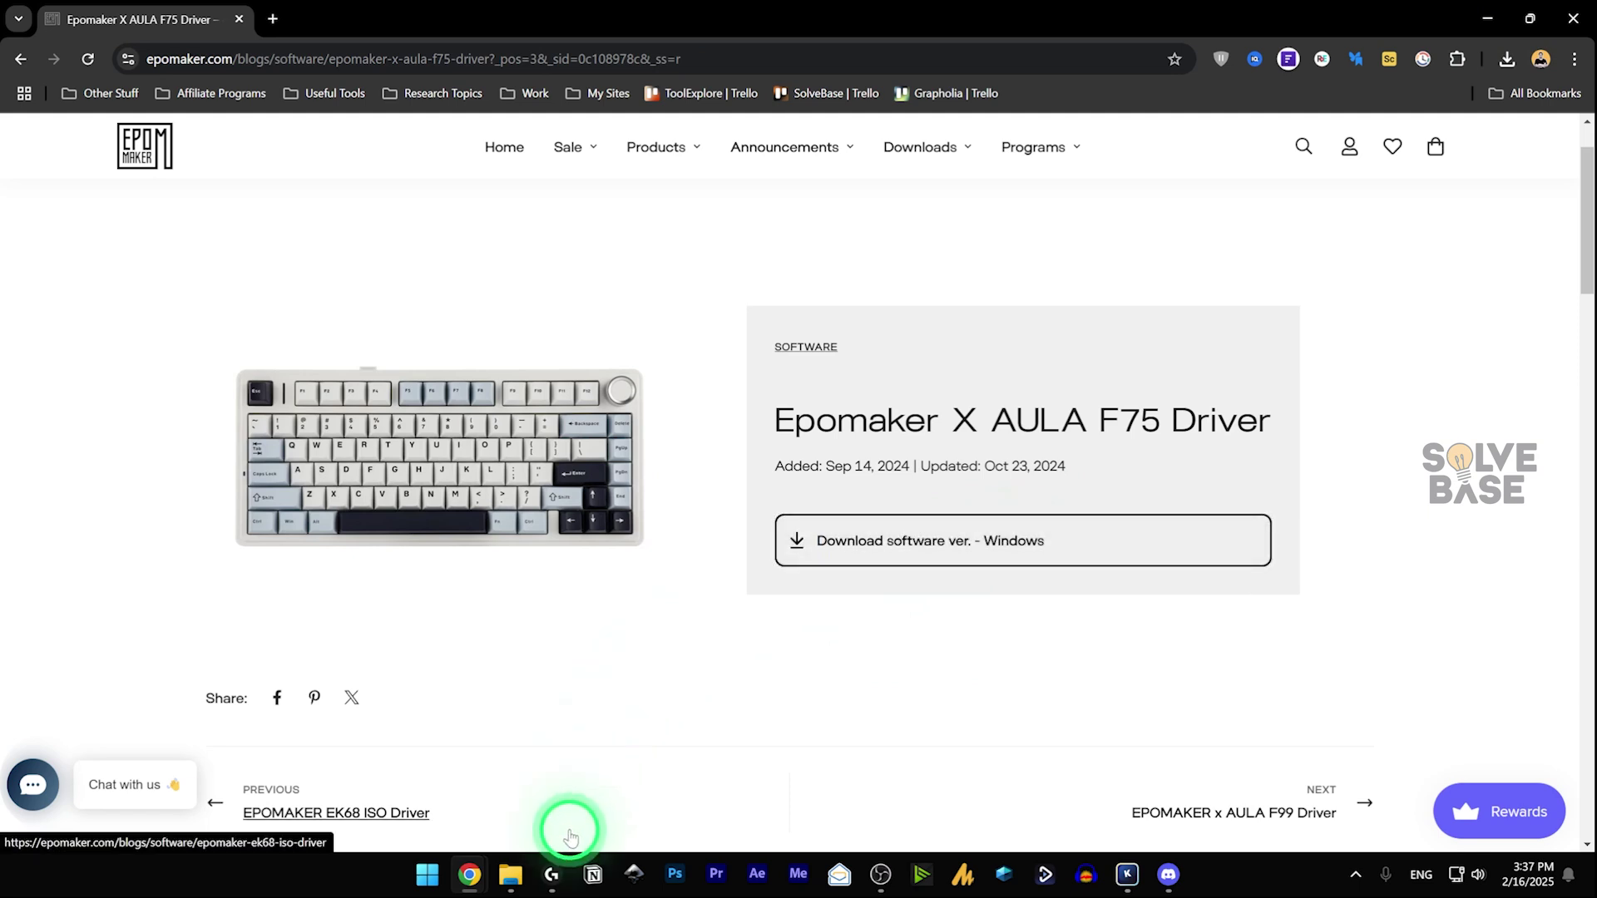
# Launch the AULA F75 driver from Start search and show its lighting effect list
pyautogui.click(427, 874)
pyautogui.write('aULA F75')
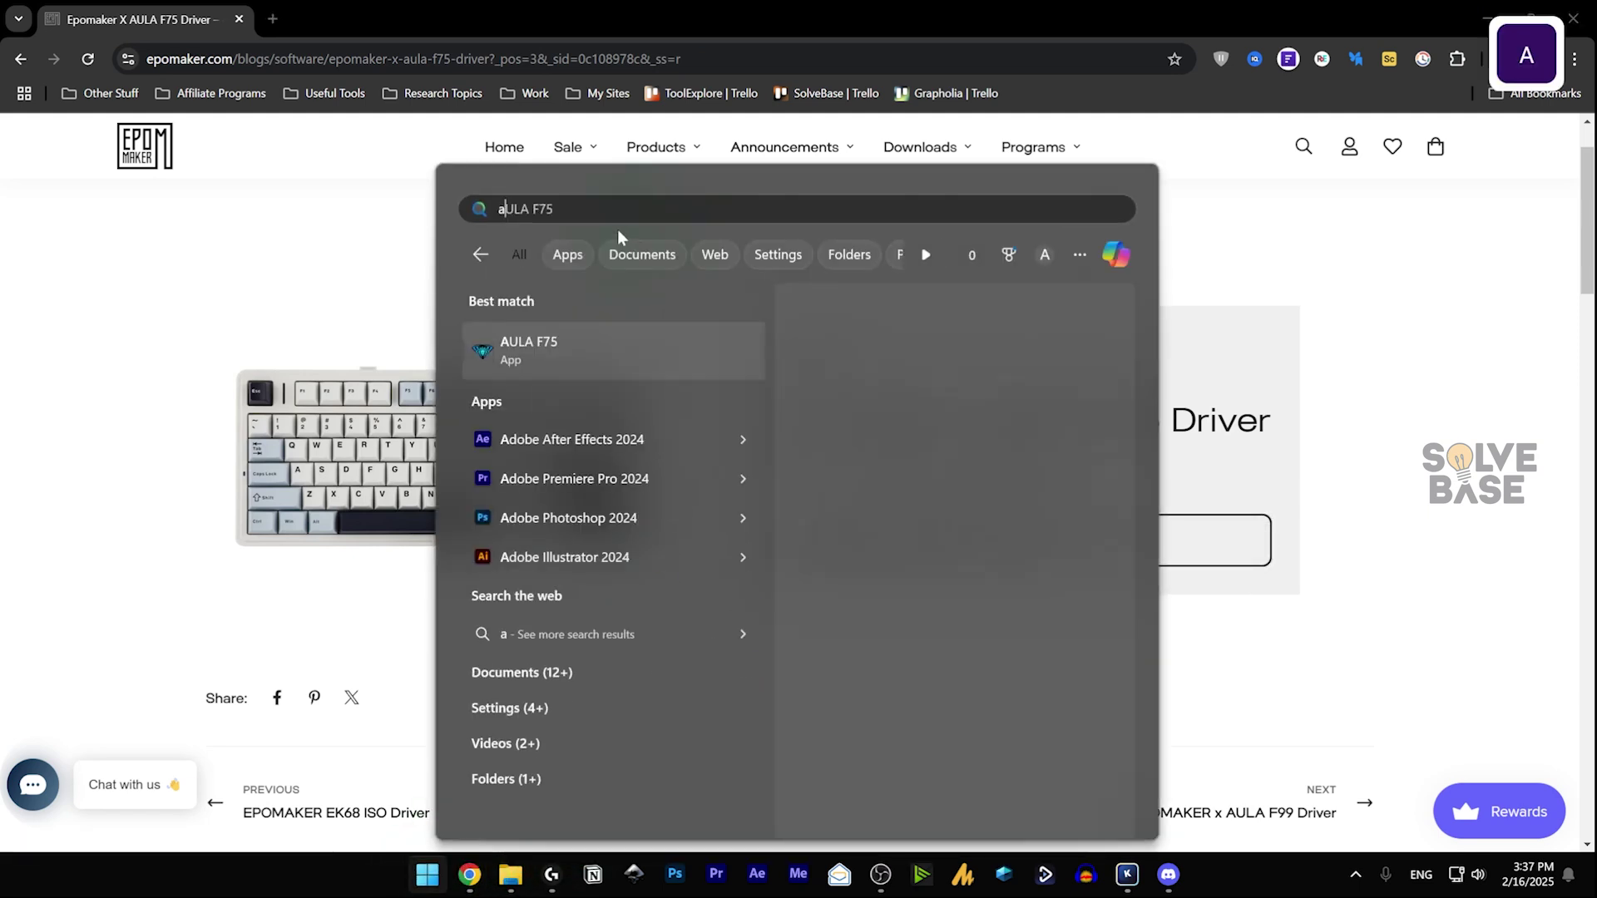
pyautogui.click(536, 347)
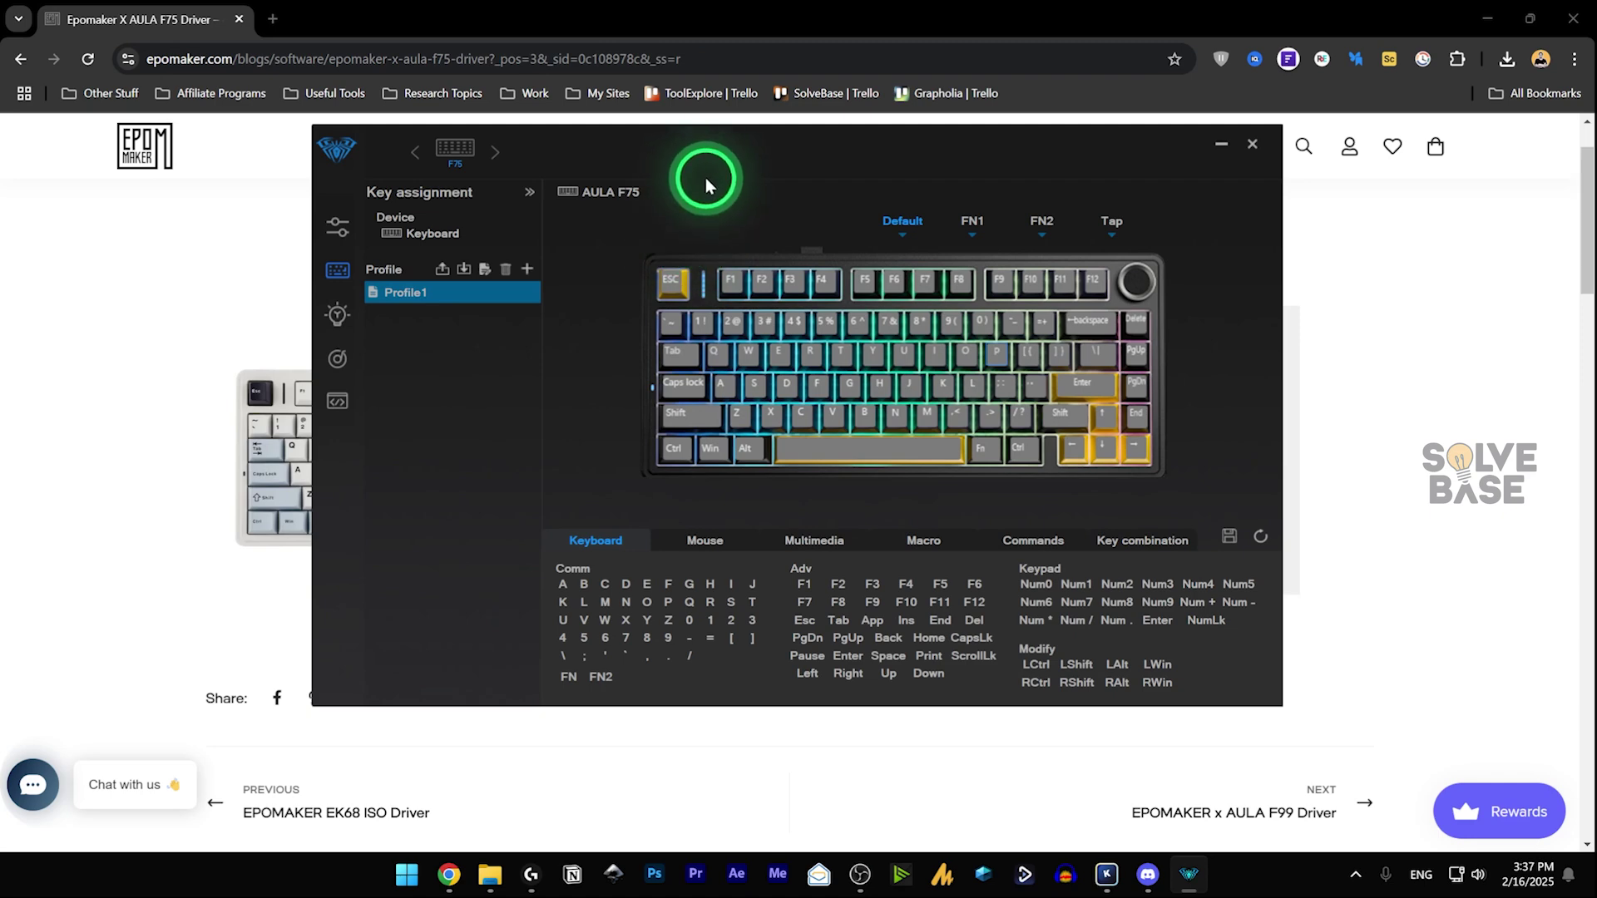
pyautogui.click(347, 316)
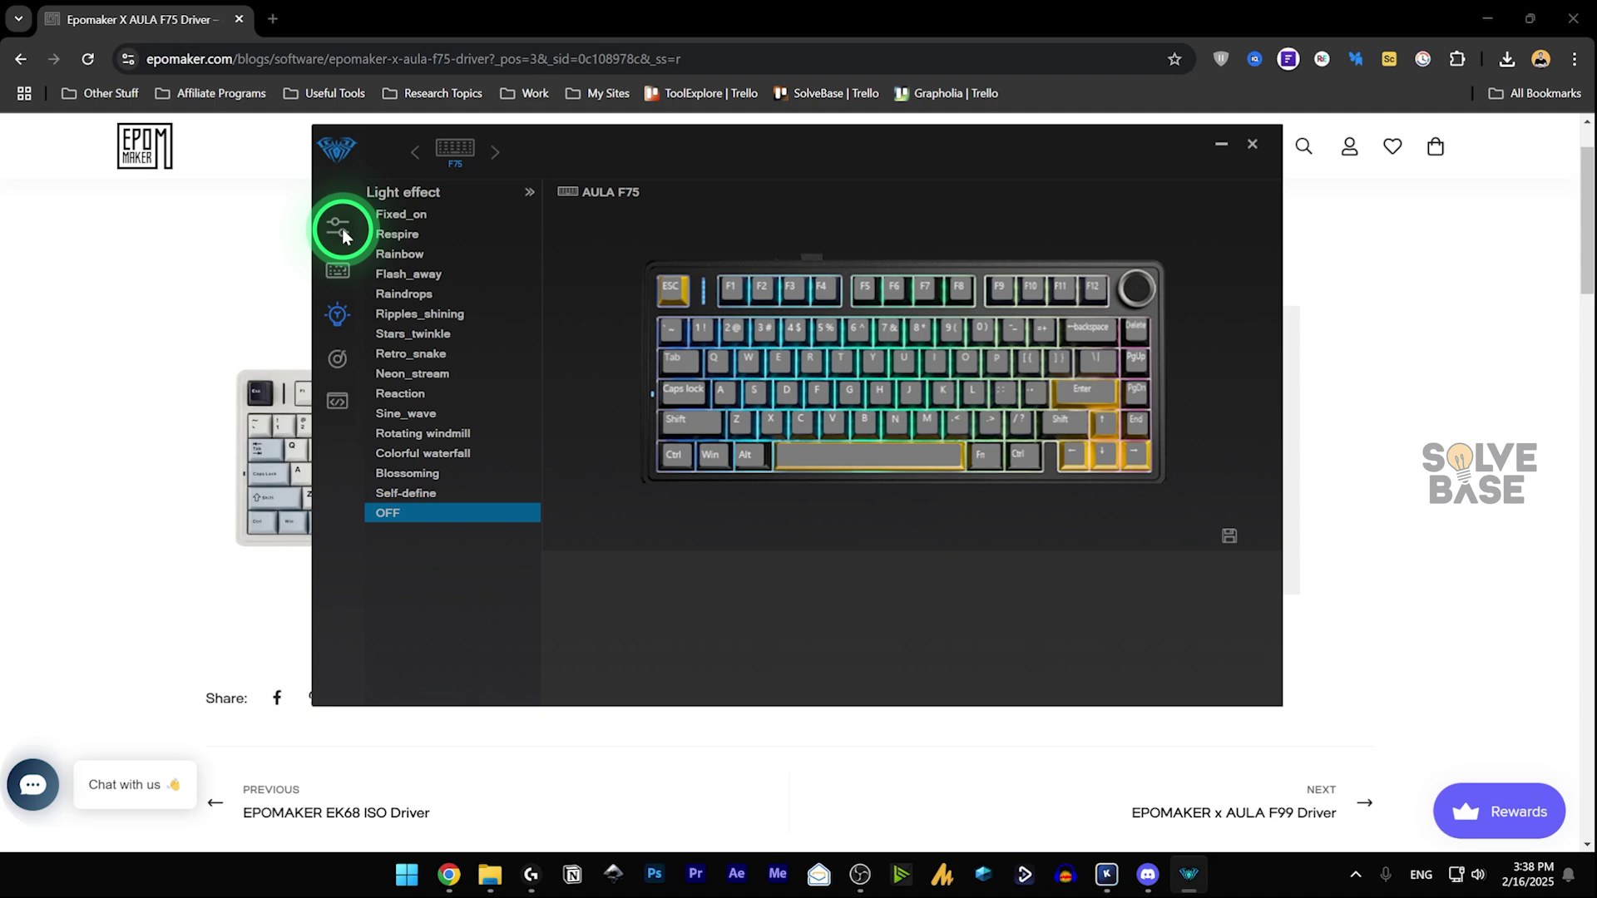
# Return to the AULA F75 key-assignment page showing the keyboard layout for Profile1
pyautogui.click(341, 232)
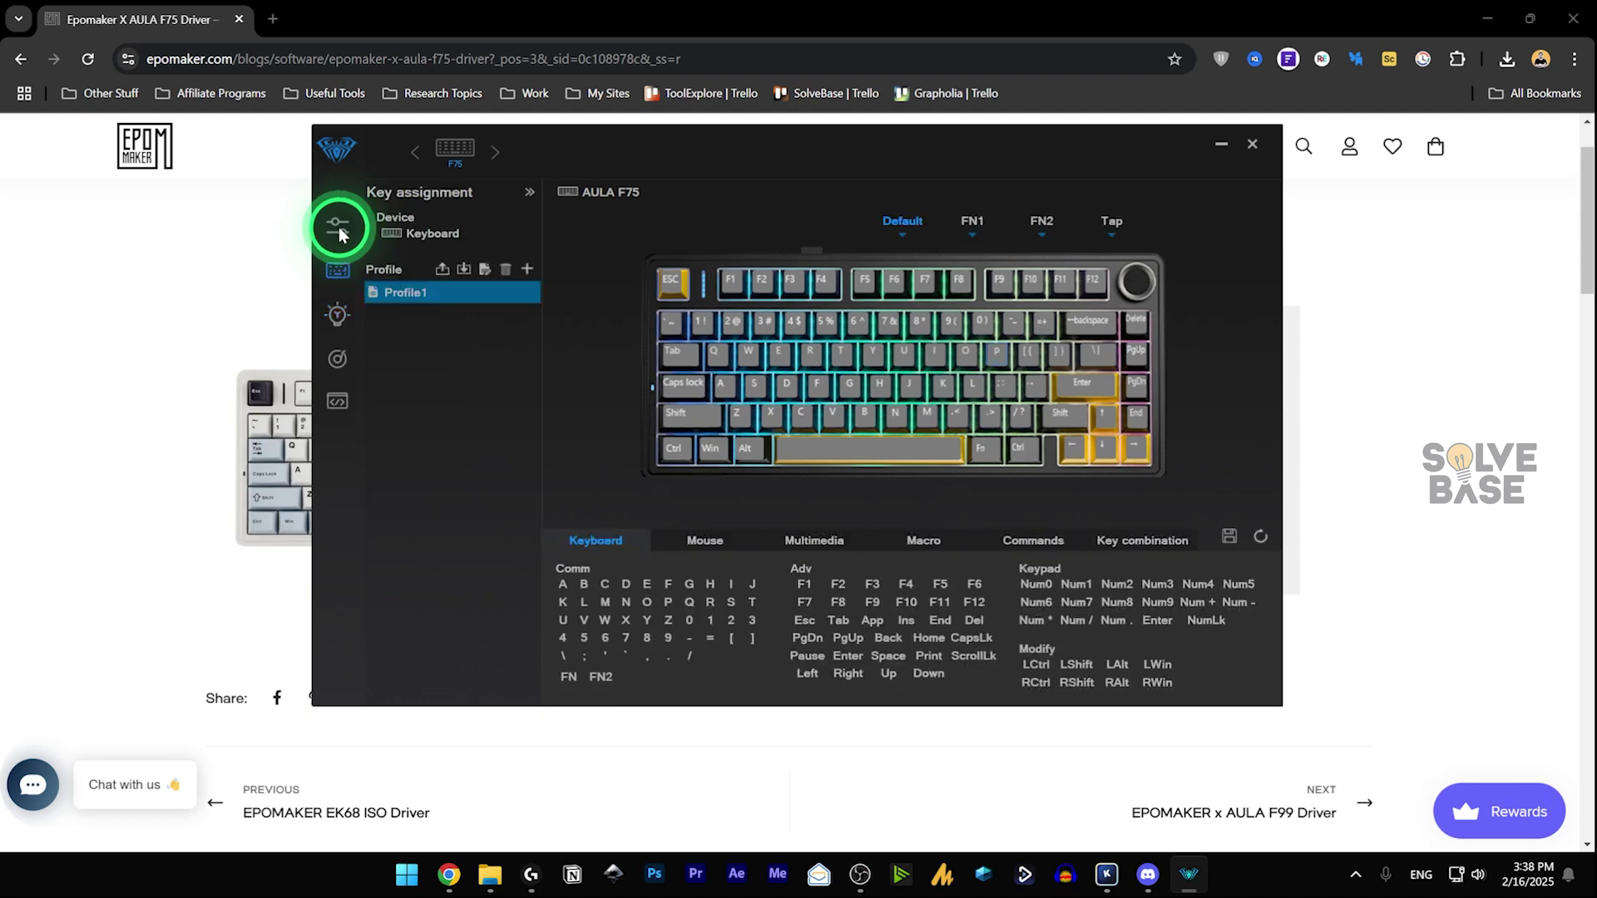
# Select the P key and browse the Multimedia, Macro, Commands and Key combination options
pyautogui.click(1000, 360)
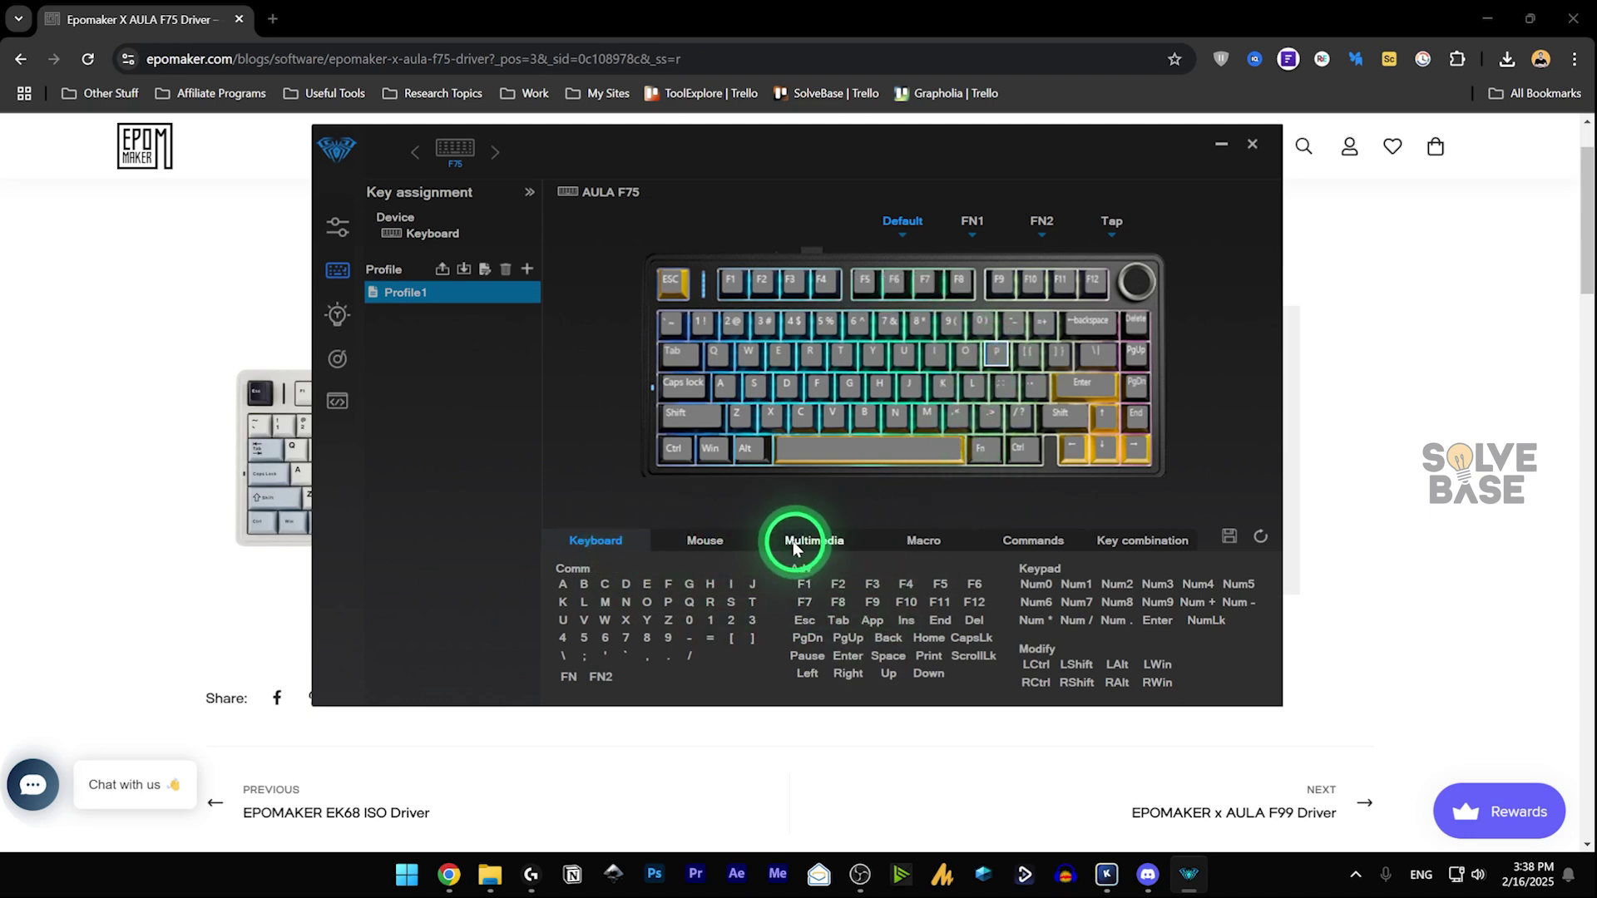
pyautogui.click(794, 542)
pyautogui.click(622, 542)
pyautogui.click(921, 541)
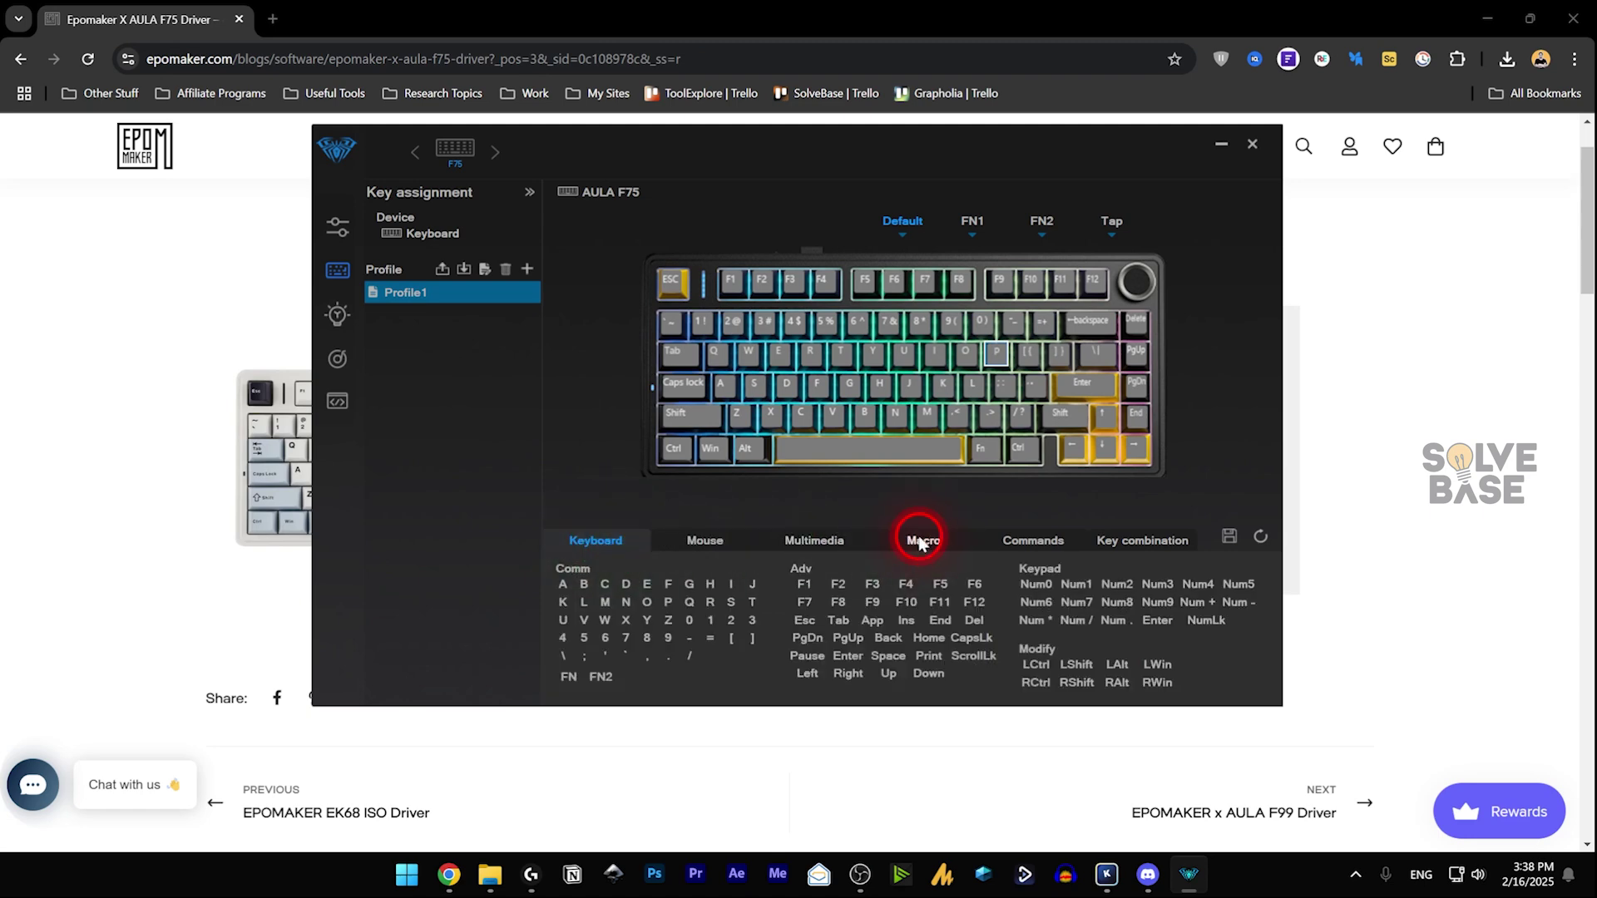
pyautogui.click(1035, 540)
pyautogui.click(1132, 542)
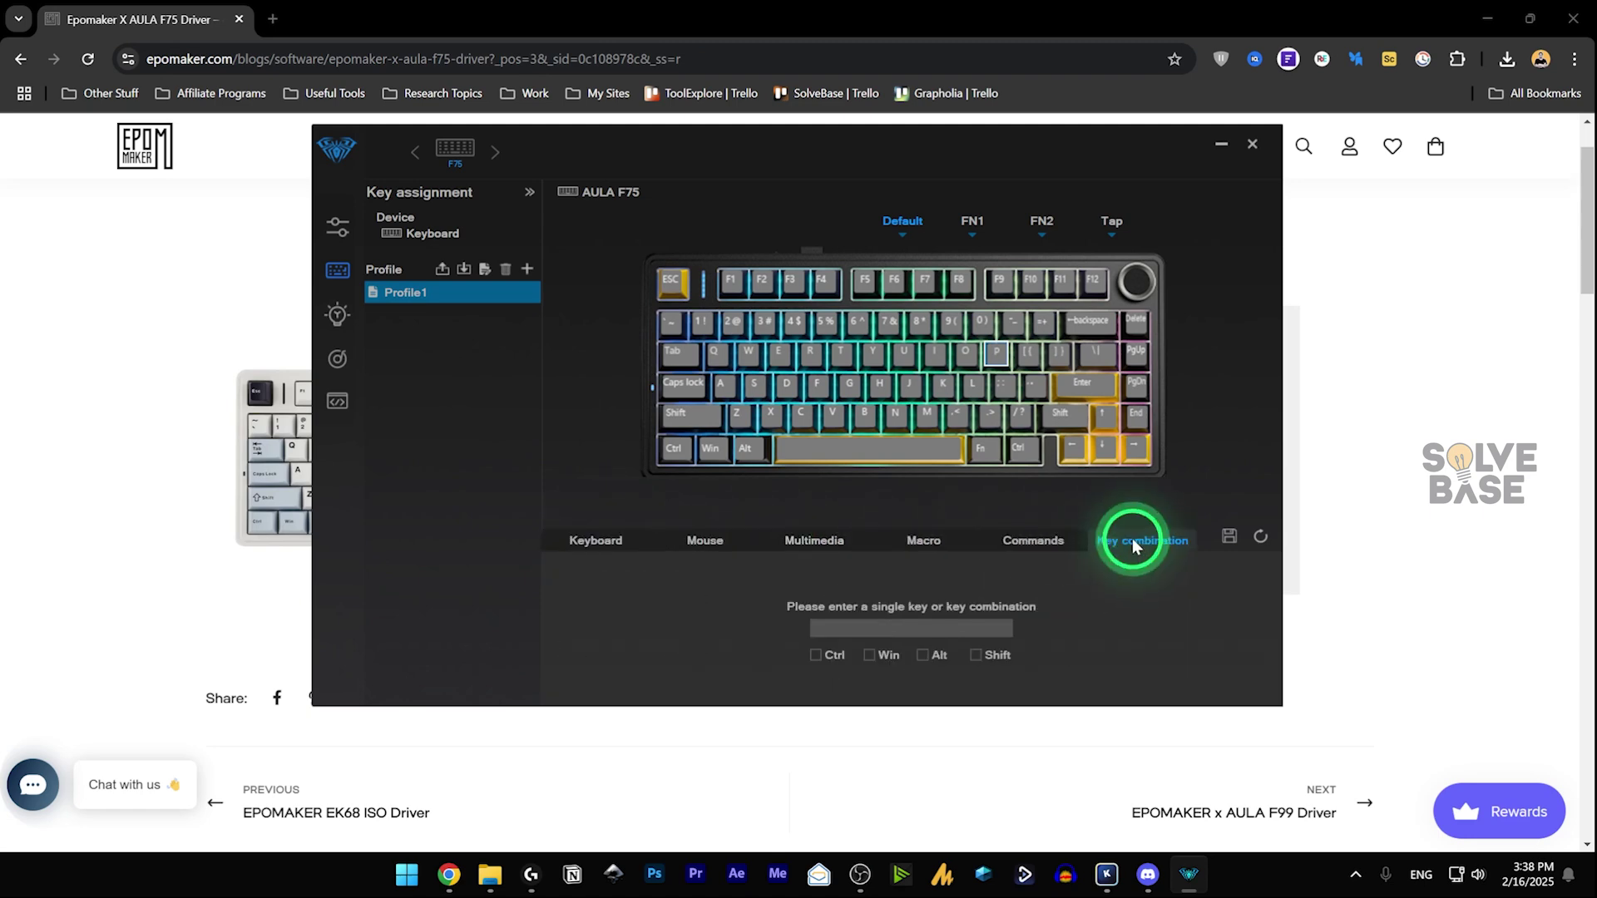
pyautogui.click(608, 538)
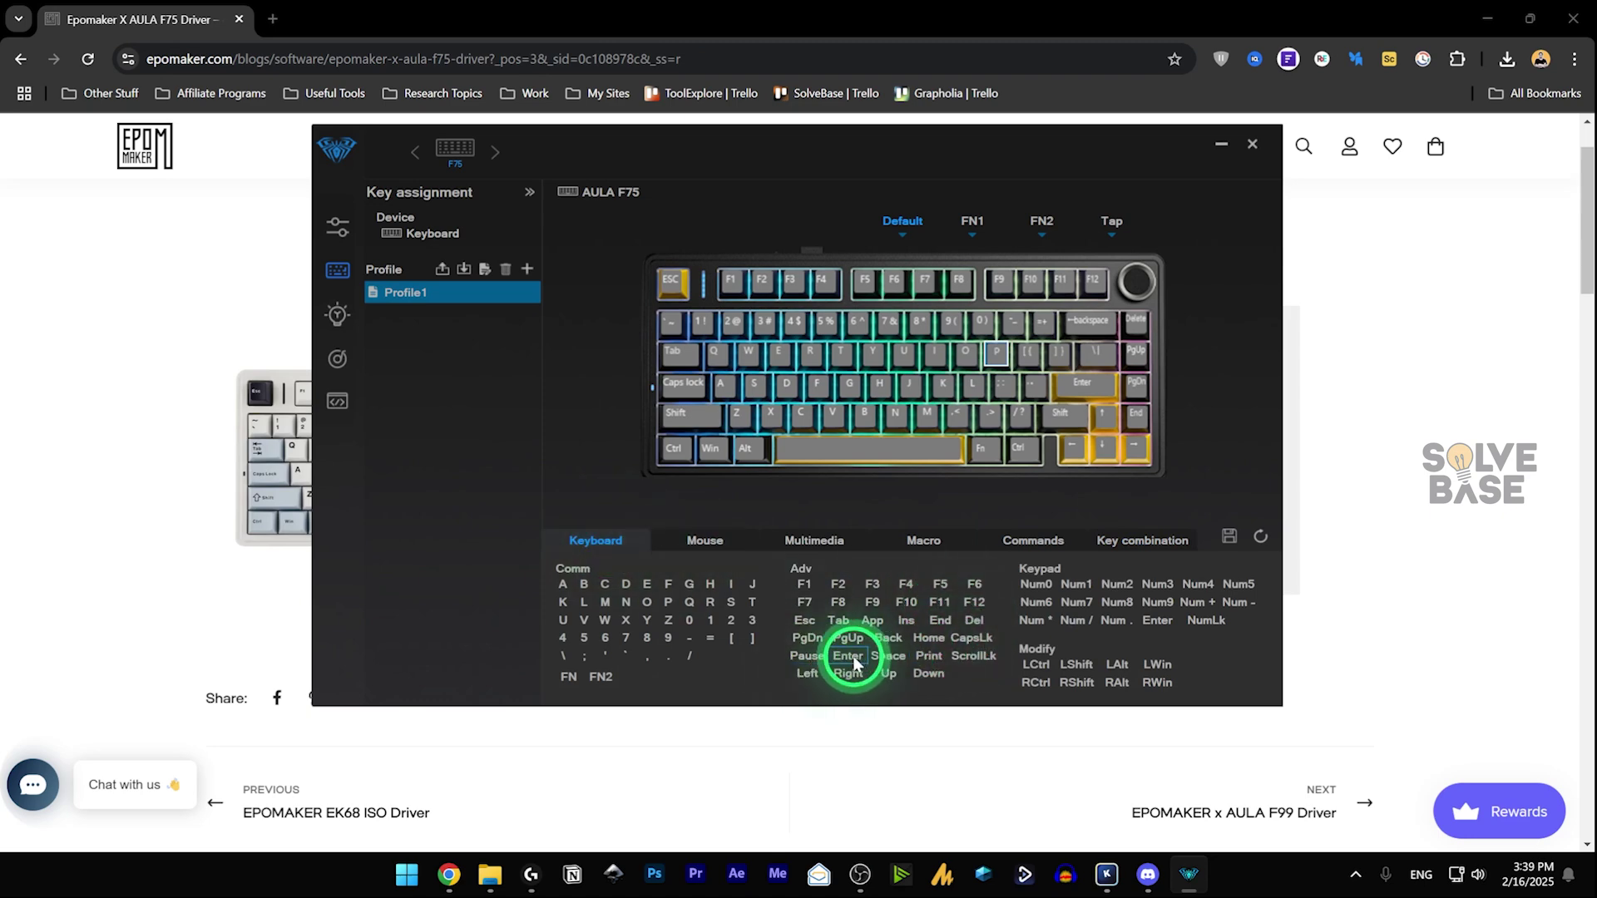
# Assign Space to the P key and save the remap to the keyboard
pyautogui.click(887, 656)
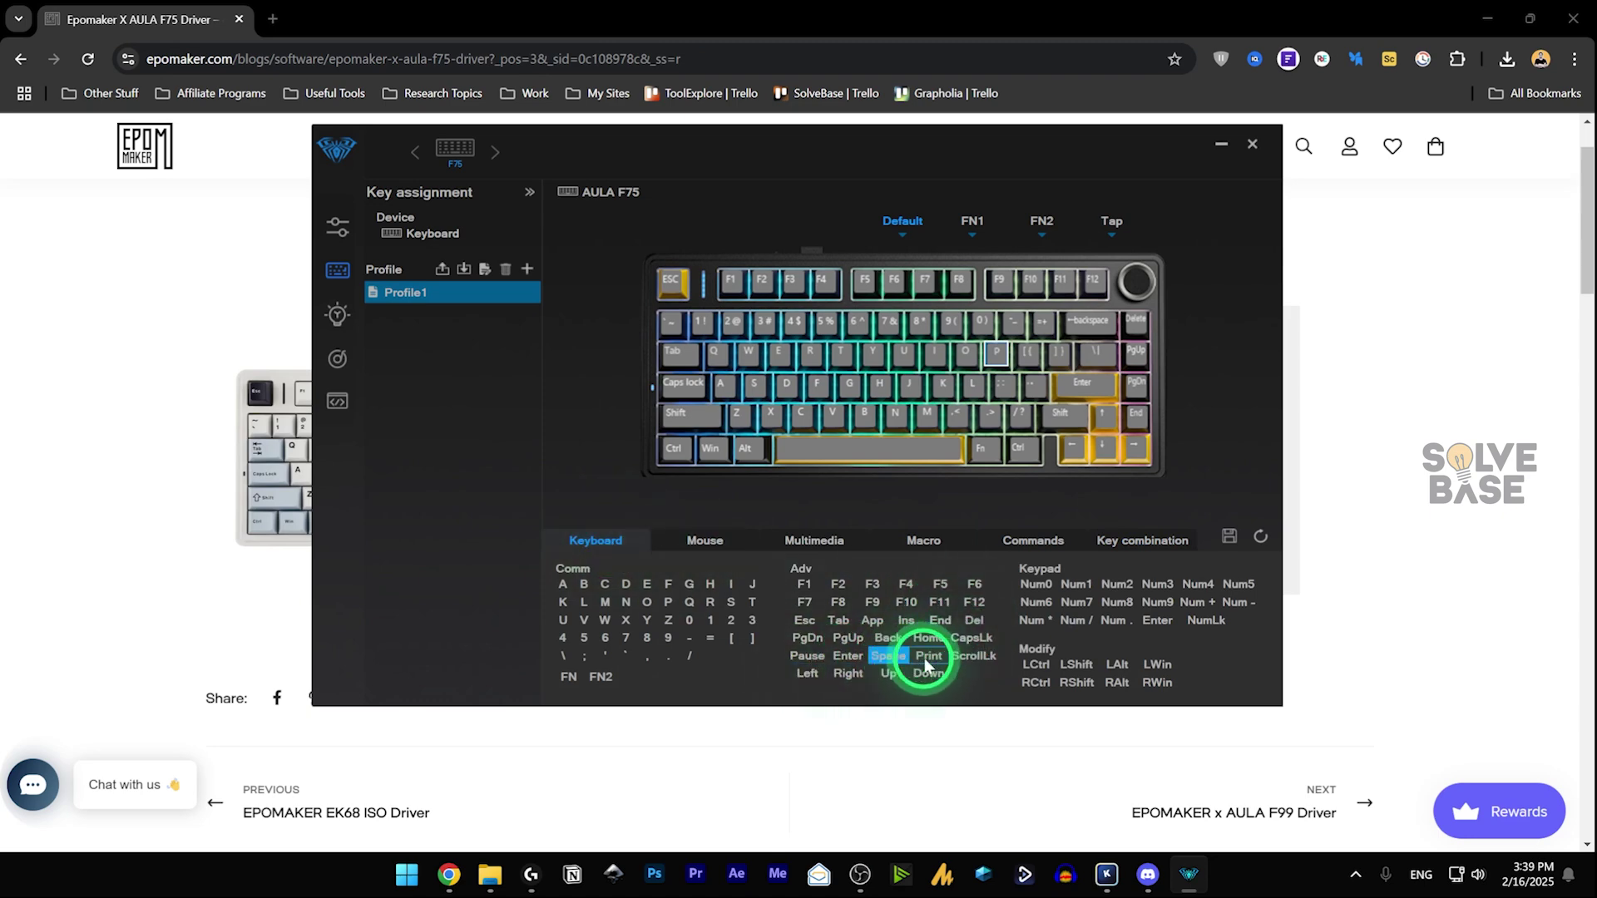
pyautogui.click(997, 355)
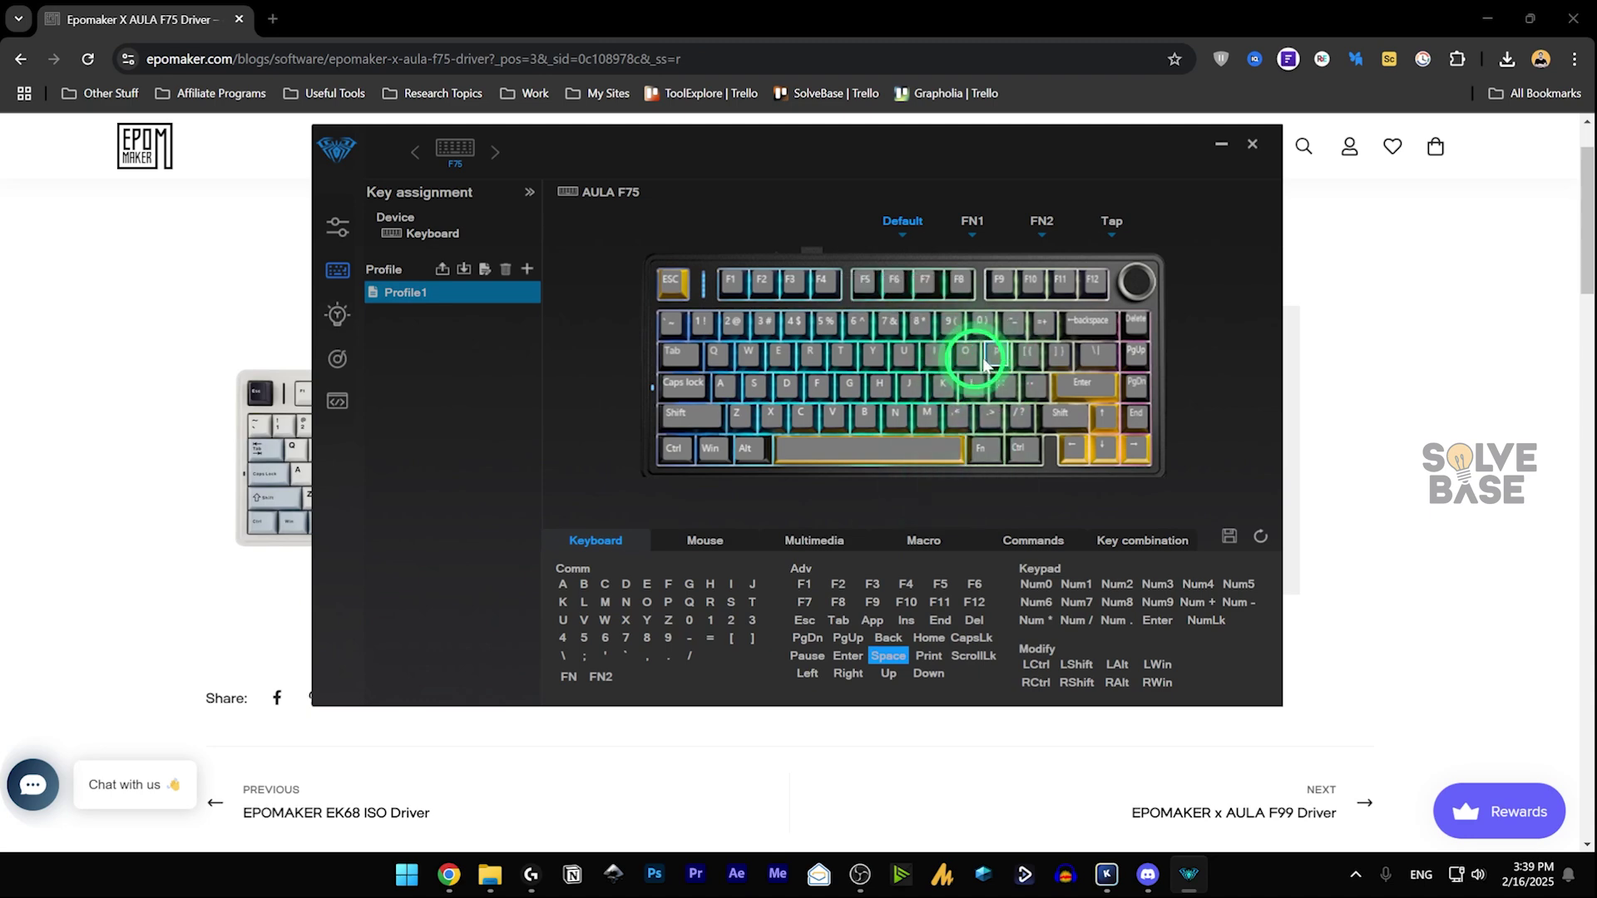
pyautogui.click(1229, 538)
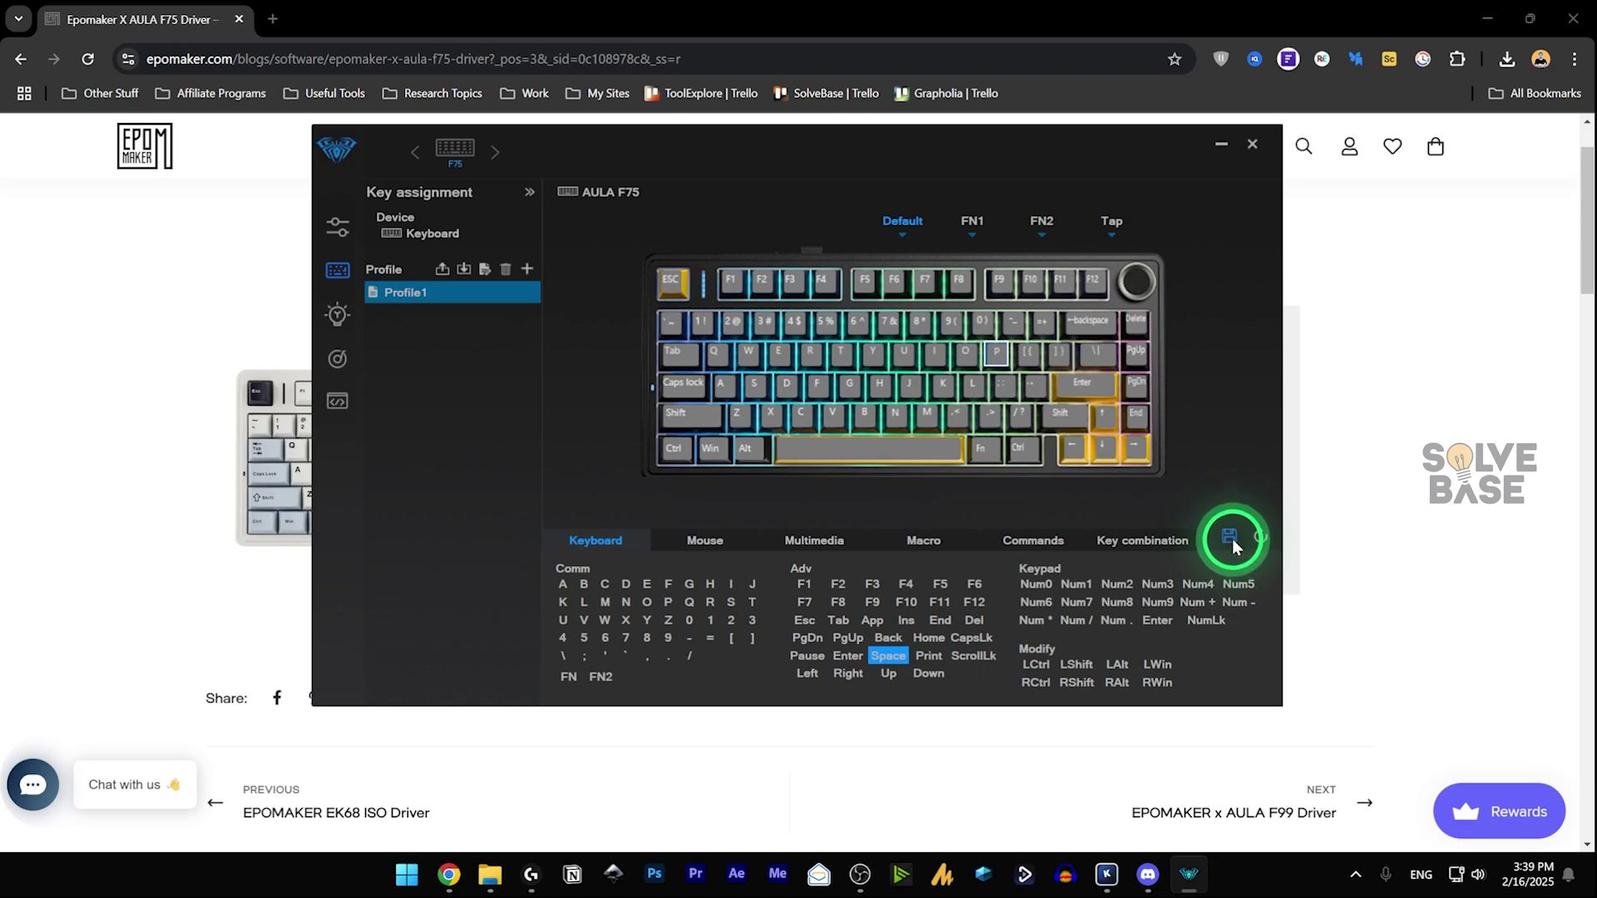
pyautogui.click(1231, 541)
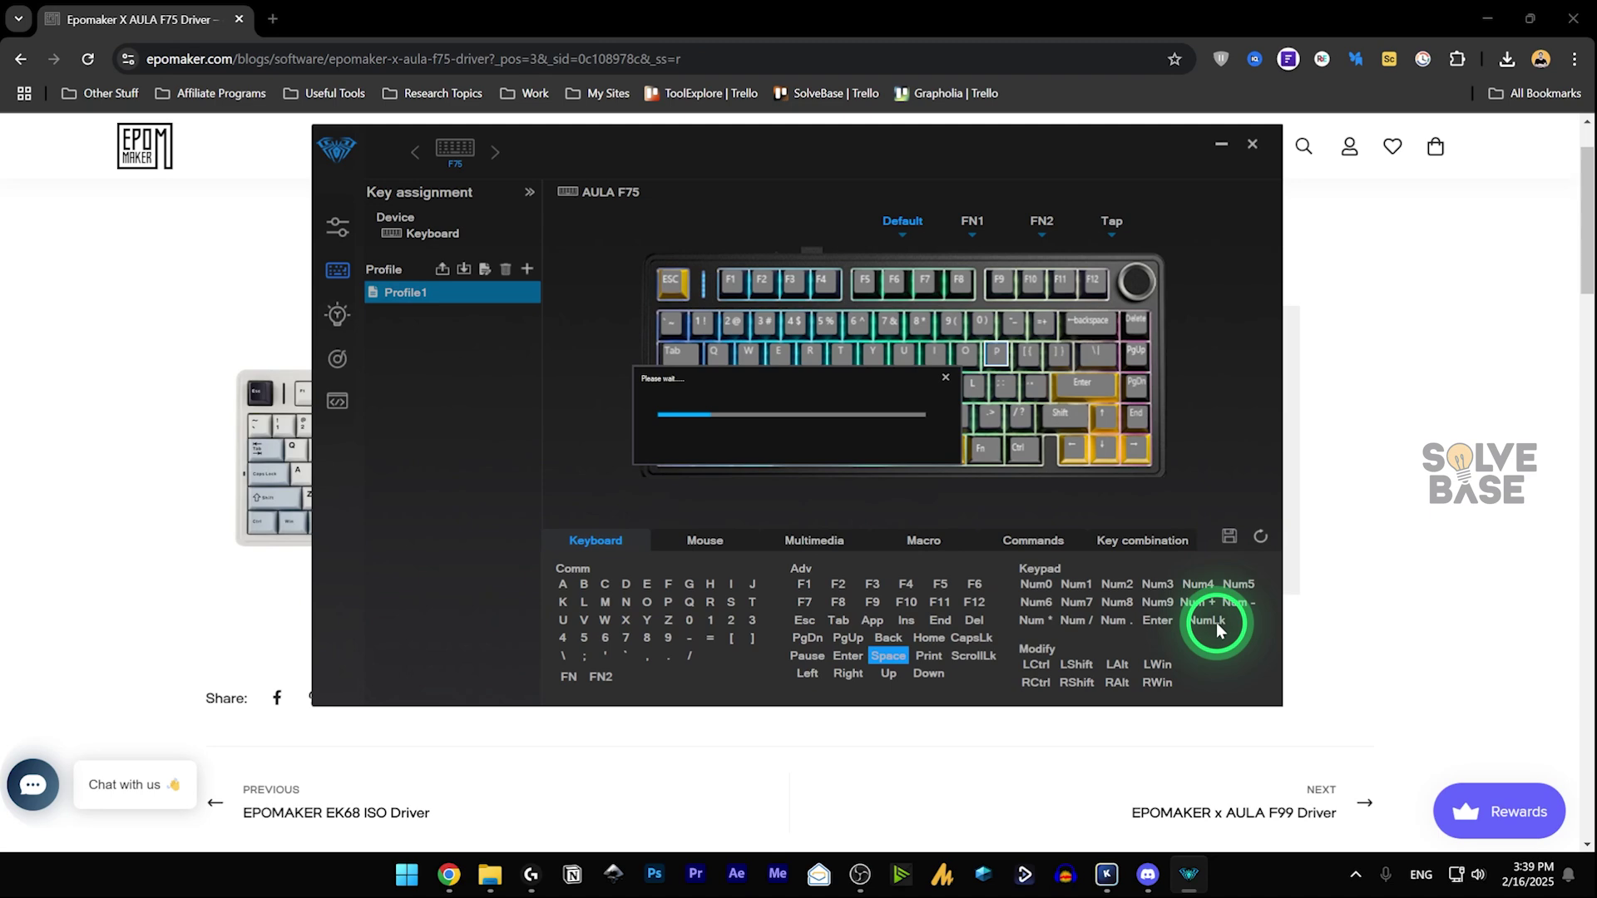
# Browse Key combination, Commands, Macro, Multimedia and Mouse options, then save Profile1 again
pyautogui.click(1139, 540)
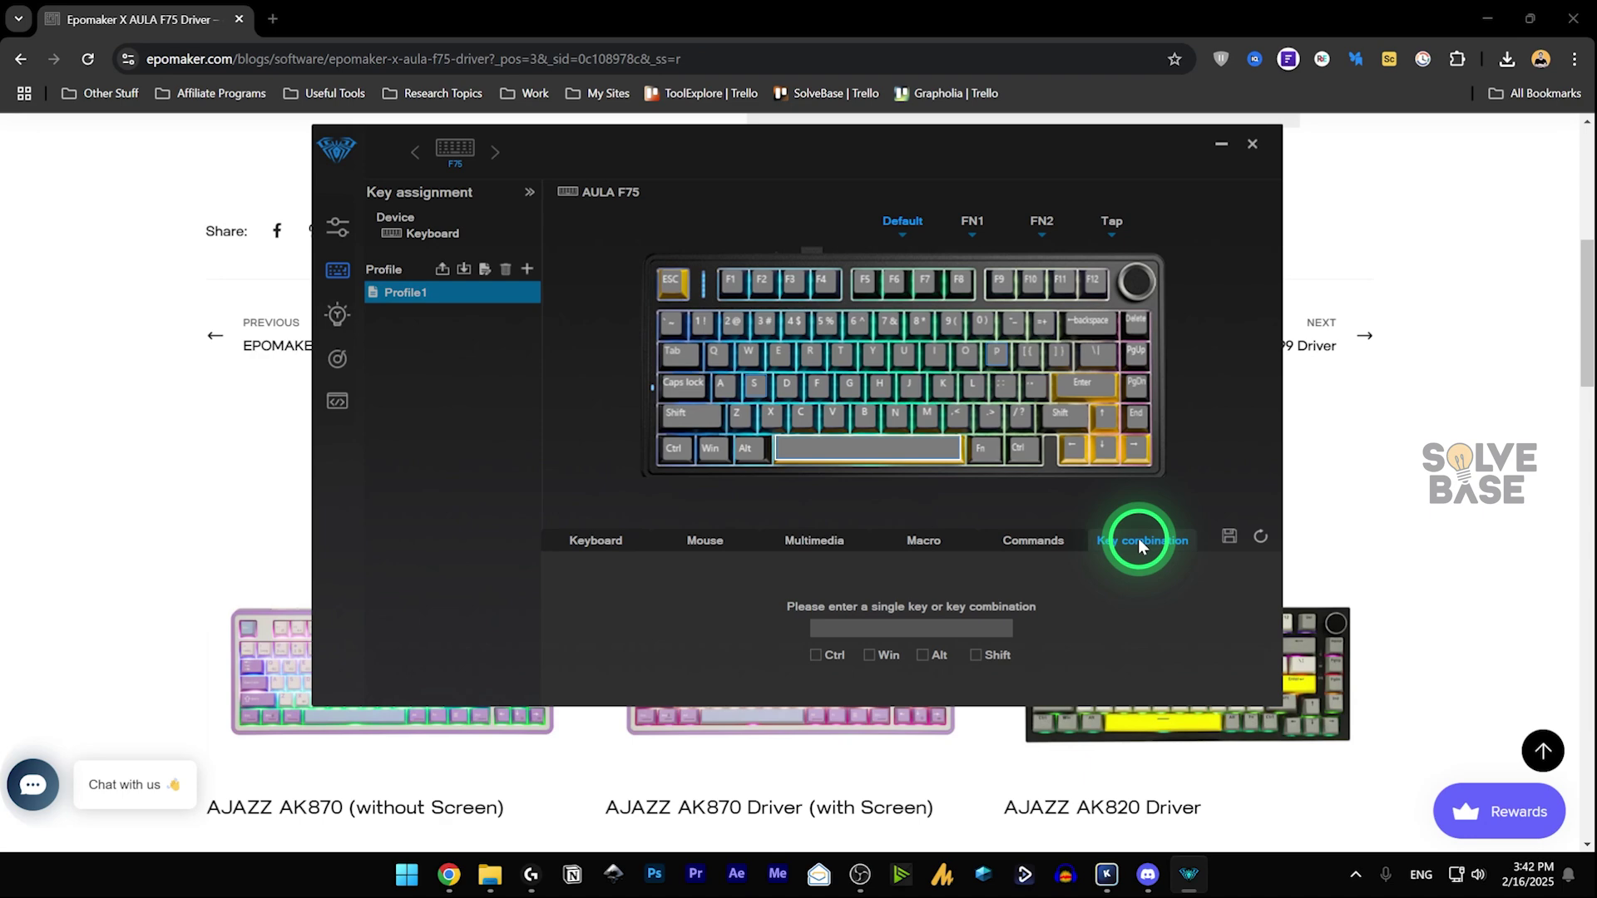
pyautogui.click(1030, 541)
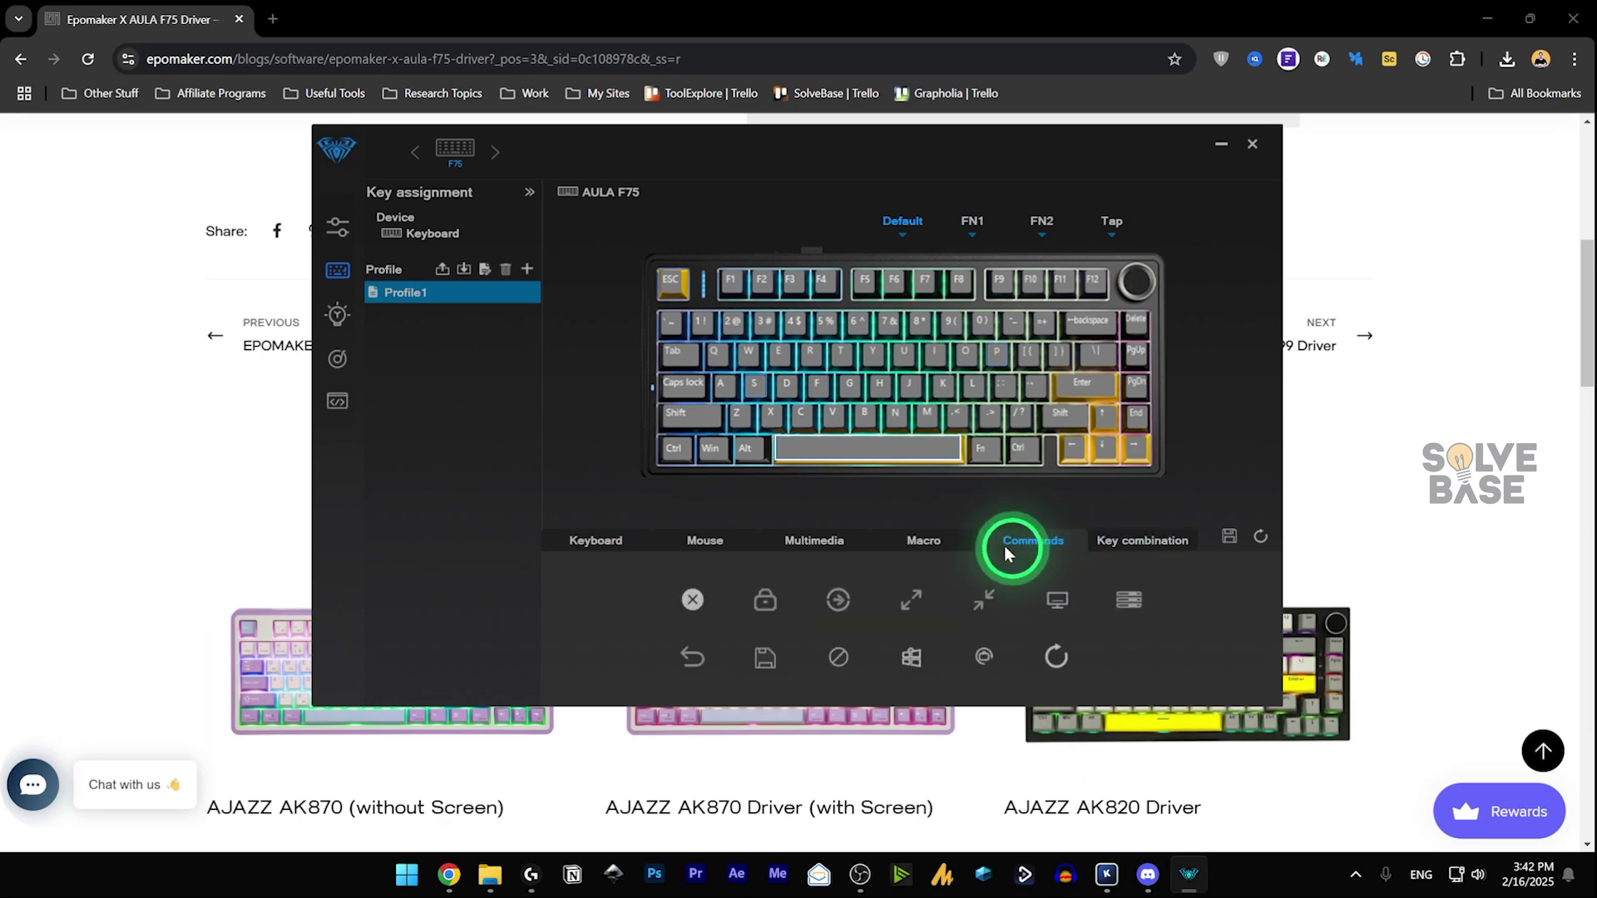
pyautogui.click(923, 542)
pyautogui.click(814, 541)
pyautogui.click(707, 541)
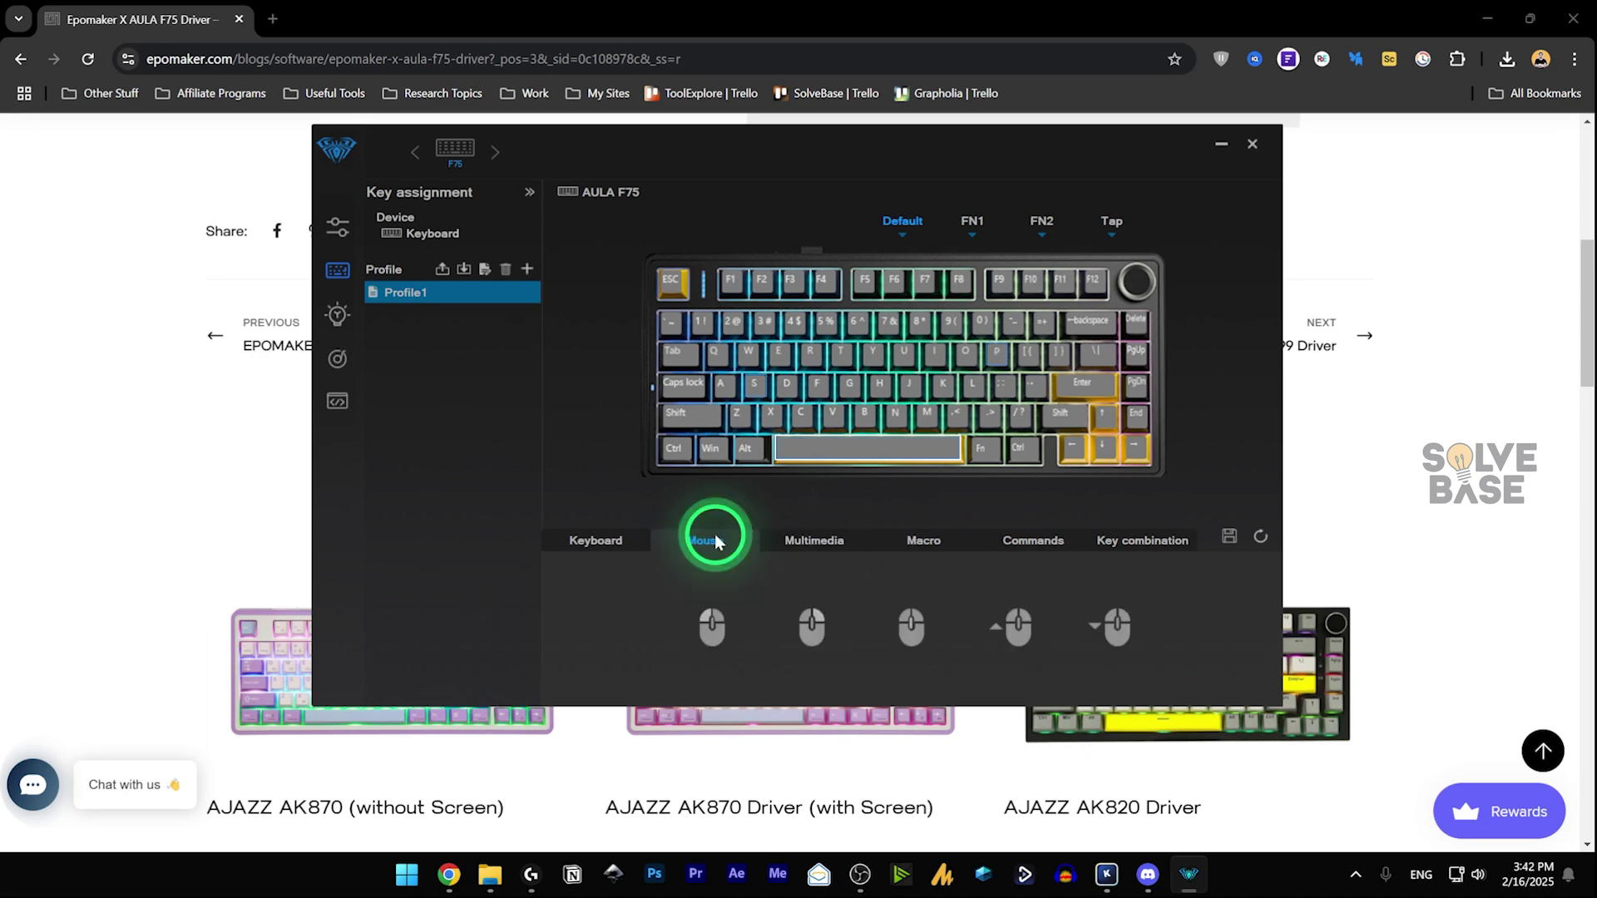
pyautogui.click(1230, 540)
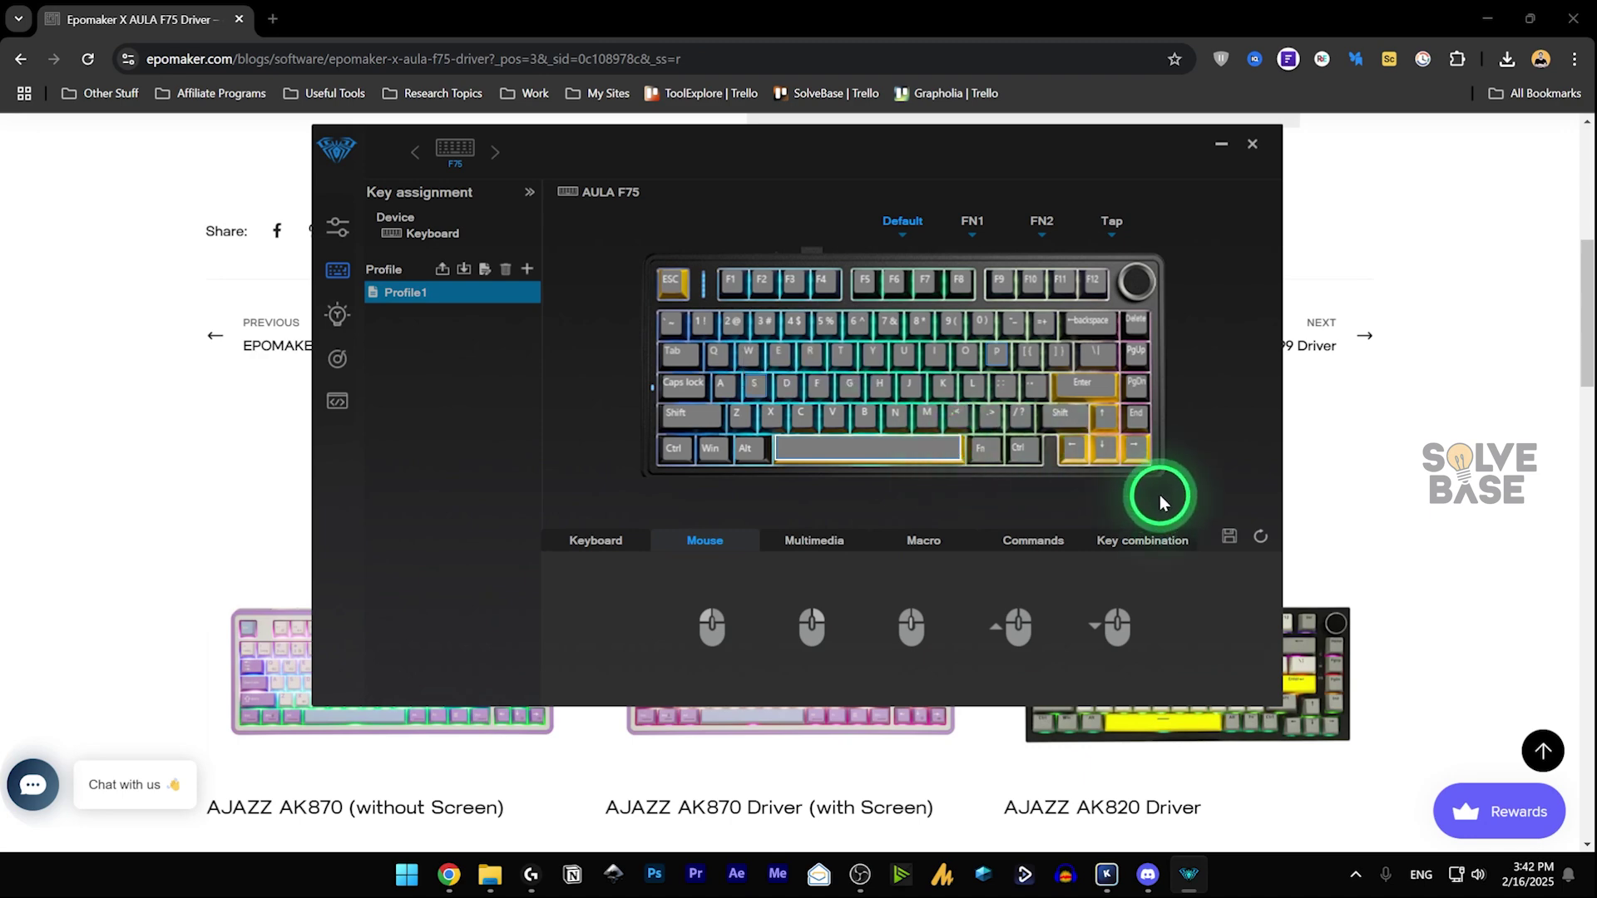
# Check the key assignments on the layout, confirming P sends Space, and return to the Keyboard key lists
pyautogui.click(1024, 356)
pyautogui.click(1015, 324)
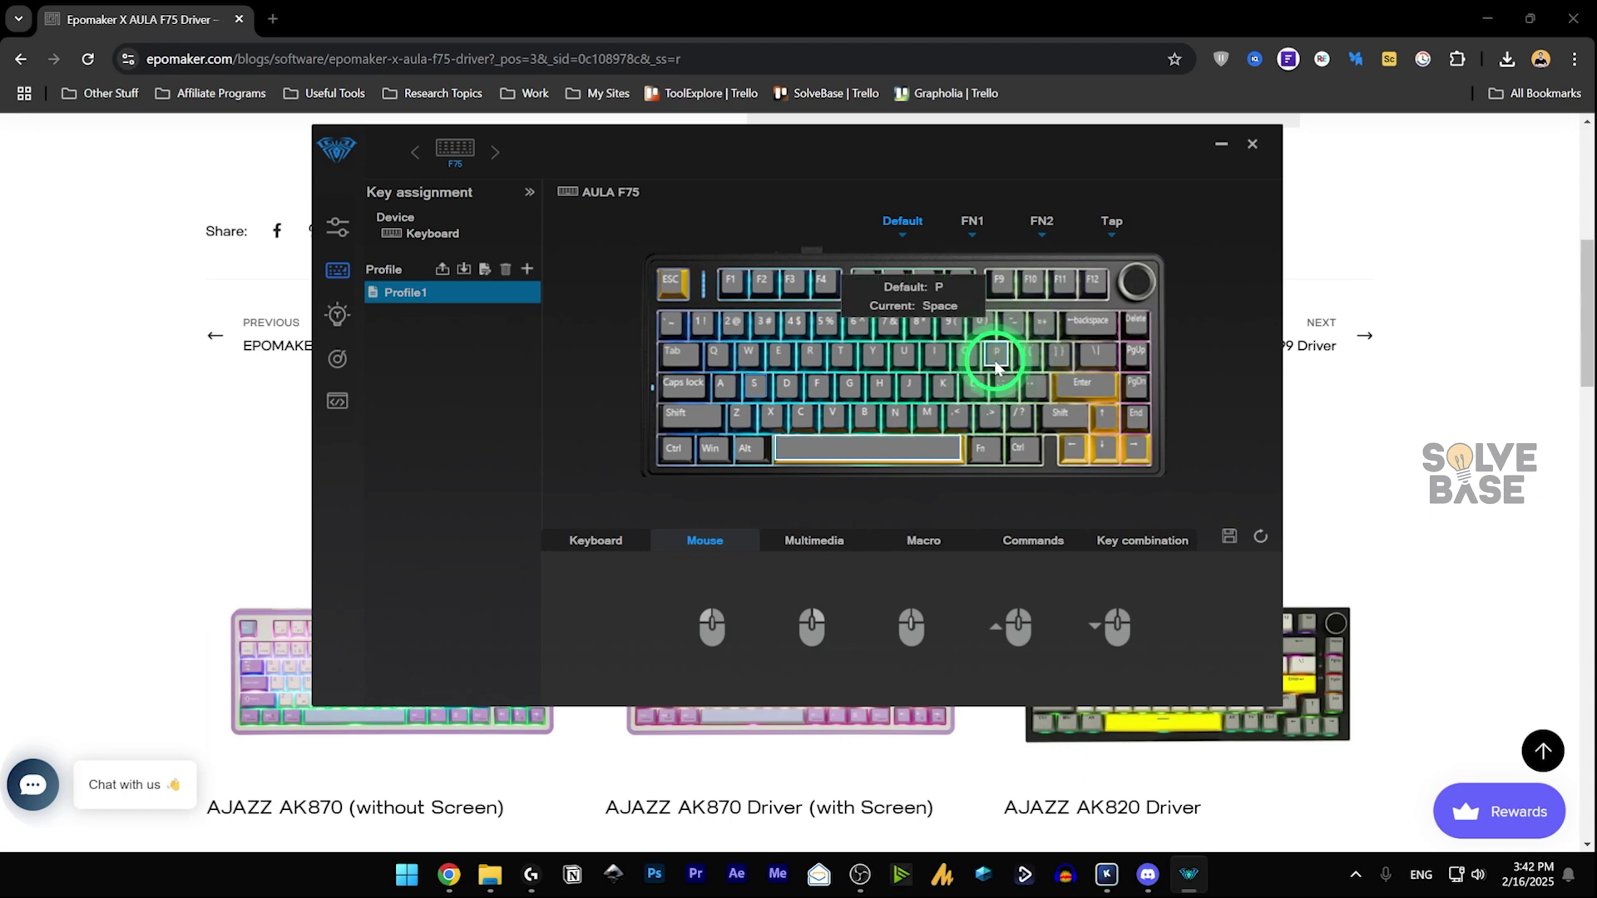
pyautogui.click(596, 540)
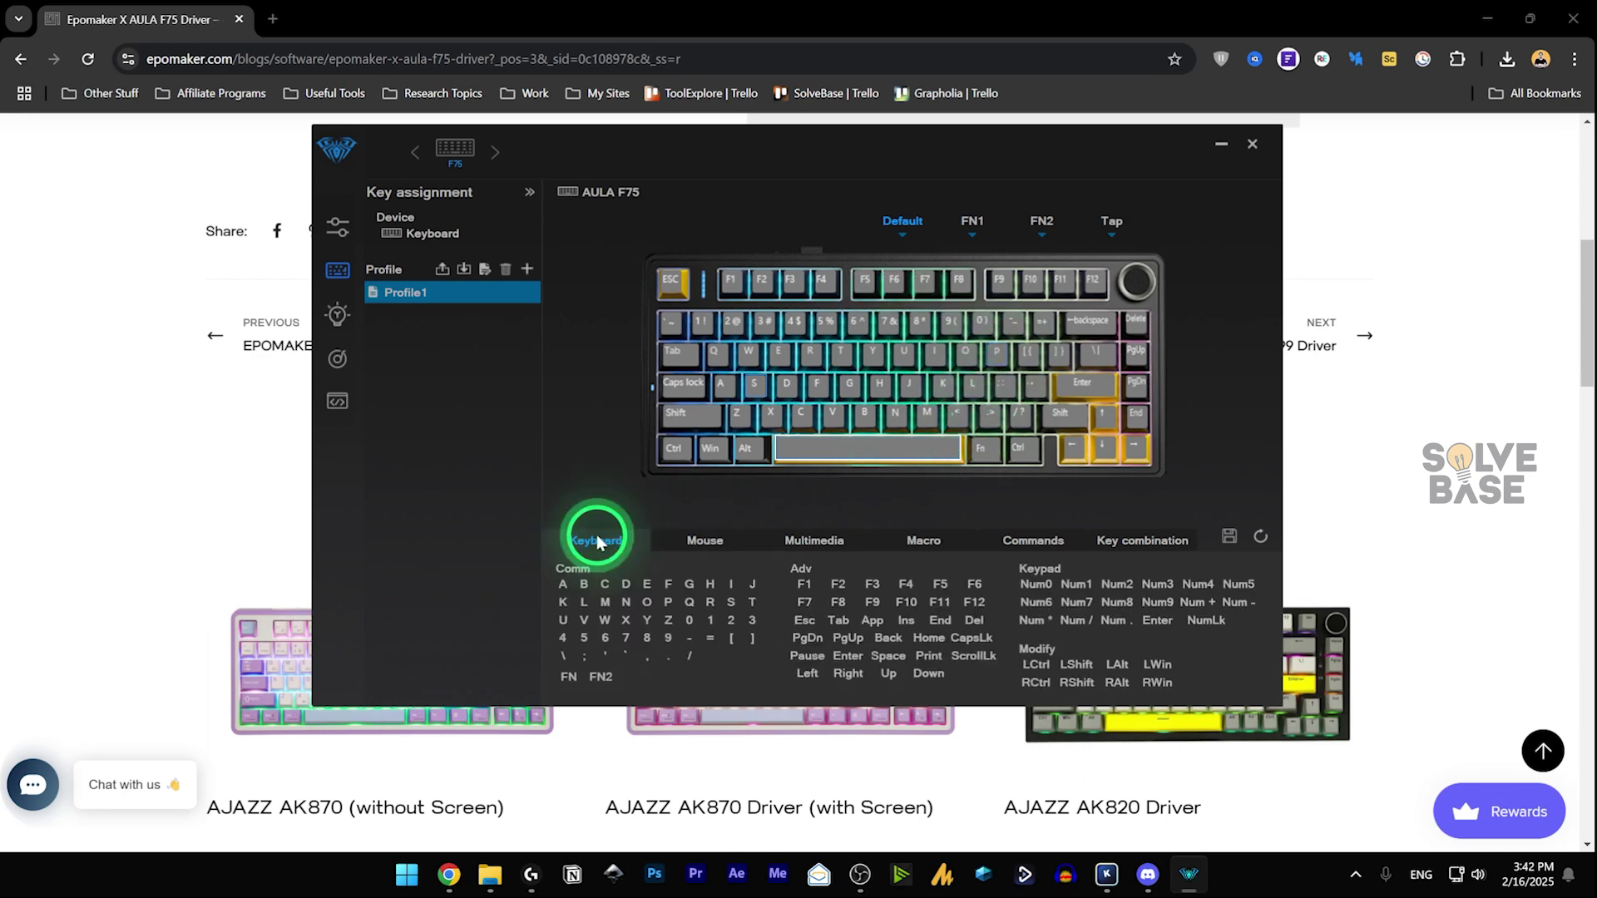